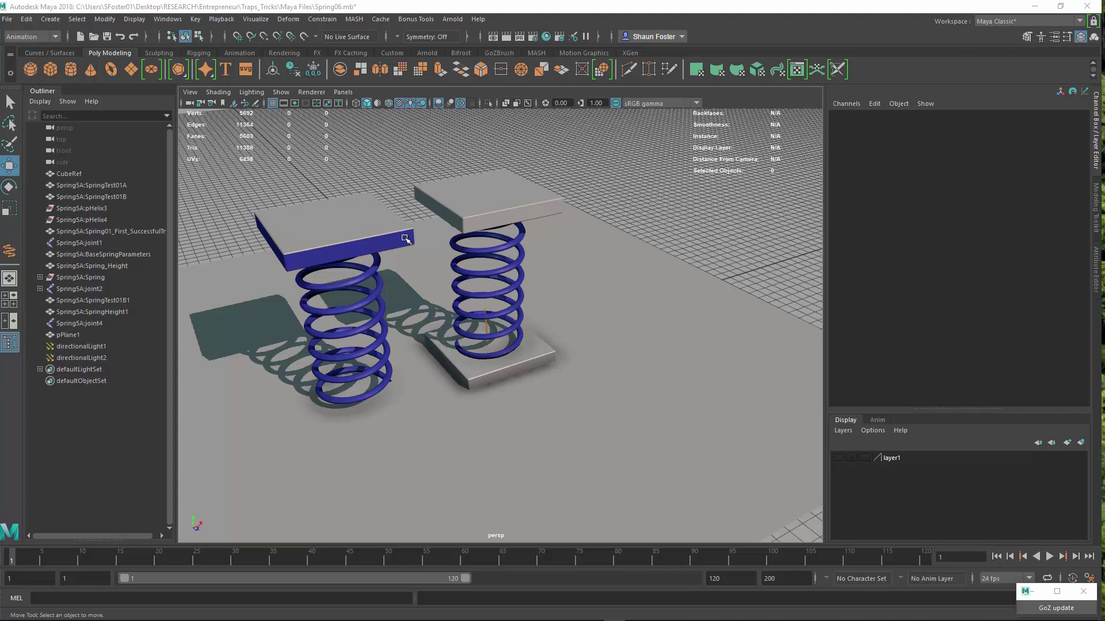
Step: Create a polygon helix about 63 wide and 90 high with 4.7 coils in the open area beside the springs
right_click(716, 242, "shift")
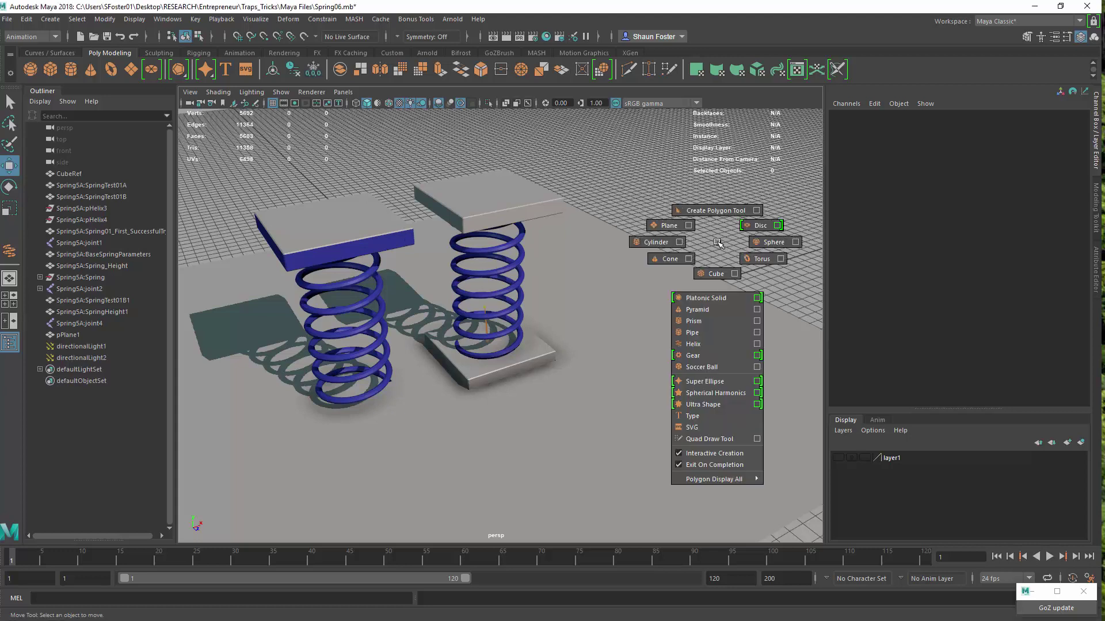
left_click(713, 347)
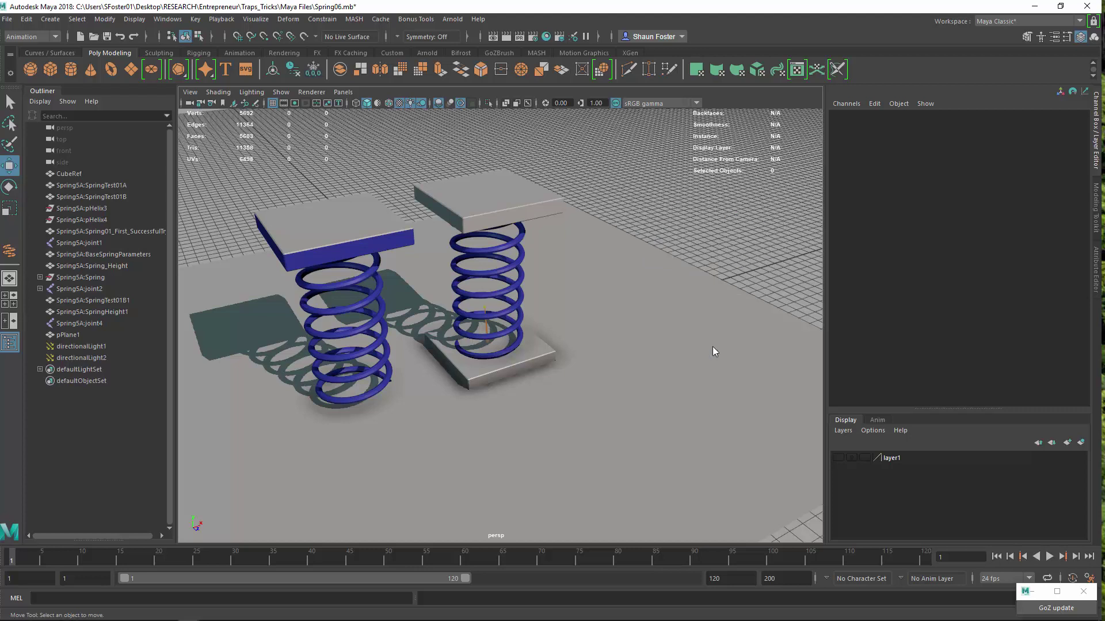
left_click_drag(715, 260, 719, 220)
key("w")
key("f")
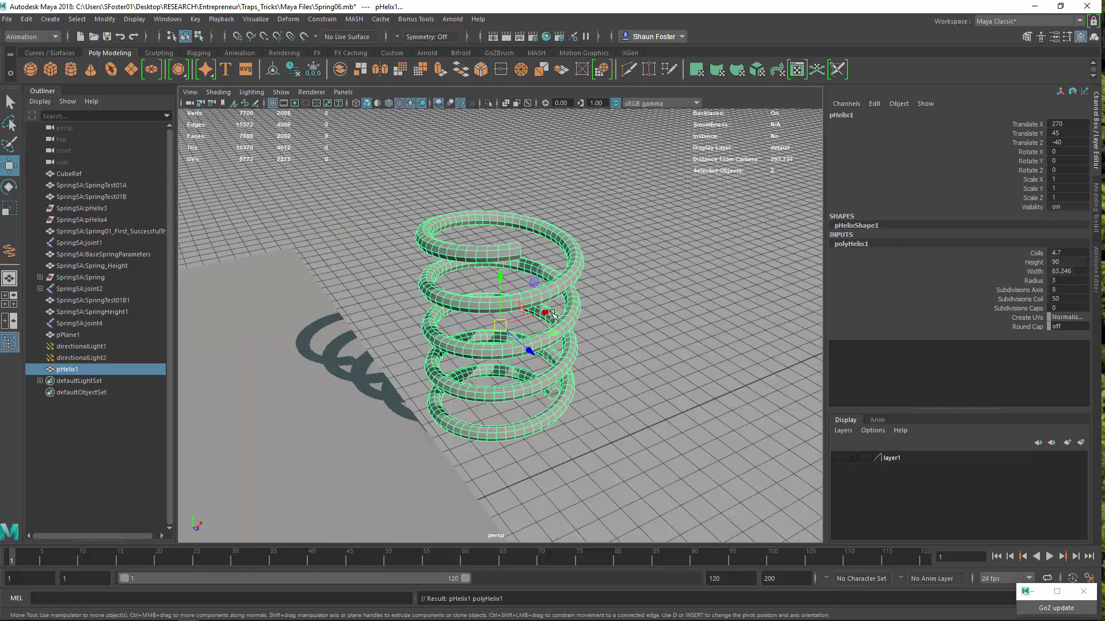
Step: Move the helix along X to about 175, stretch it to a Y scale of 1.49 and raise it to about Y 65
left_click_drag(551, 313, 331, 373)
scroll(362, 324, "down", 4)
middle_click_drag(413, 308, 503, 235, "alt")
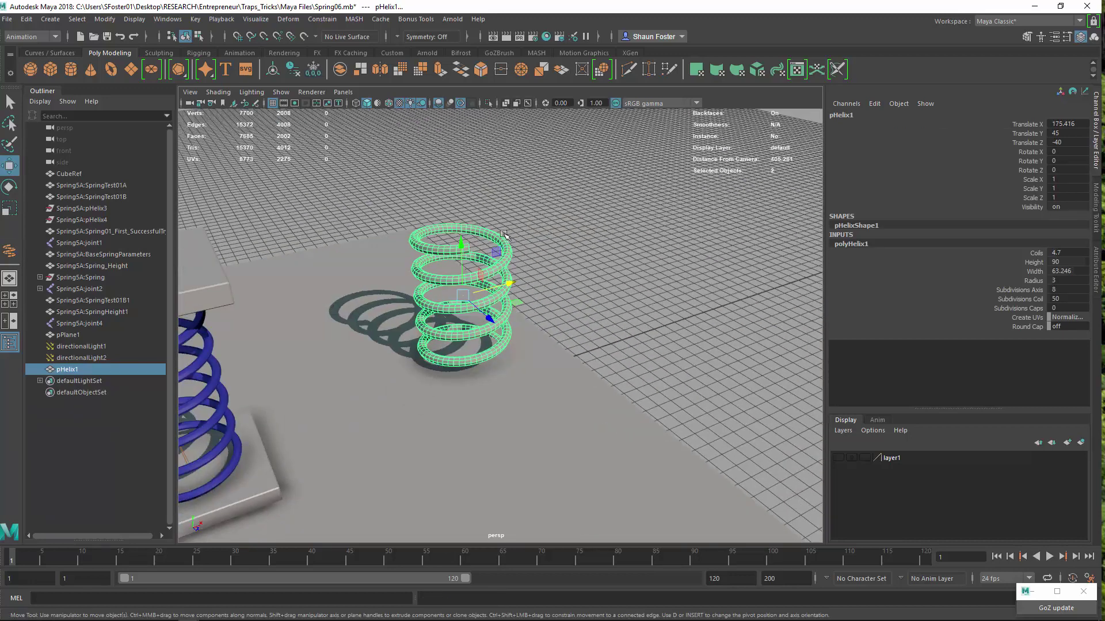
key("r")
left_click_drag(461, 243, 472, 220)
key("w")
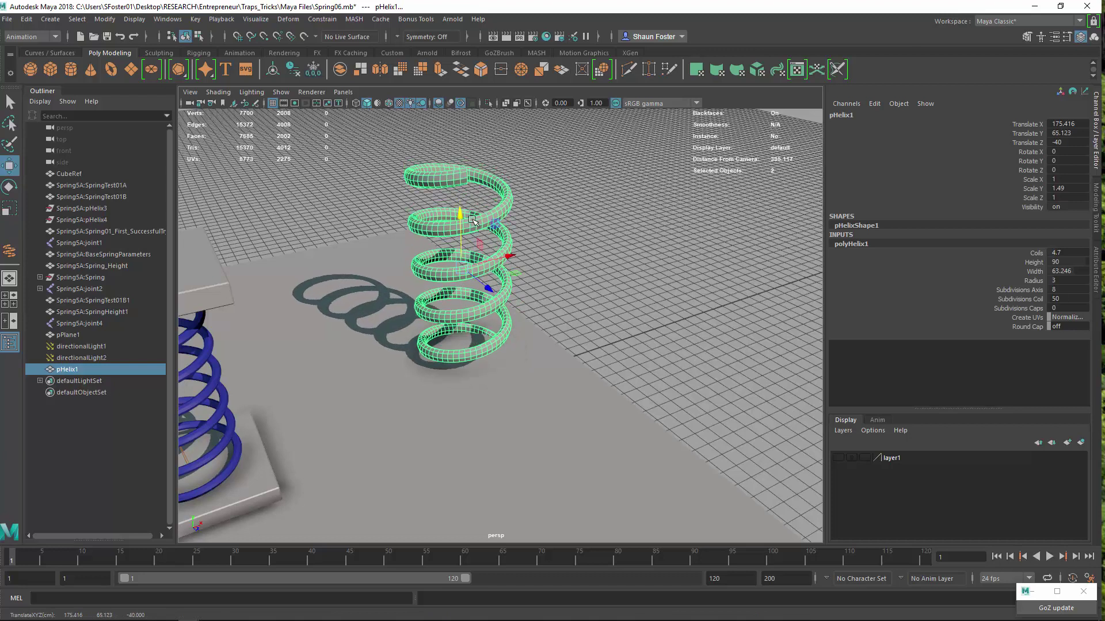
Step: Duplicate the helix, squash the copy to a Y scale of 0.3 and lower it to the base of the tall helix
key("ctrl+d")
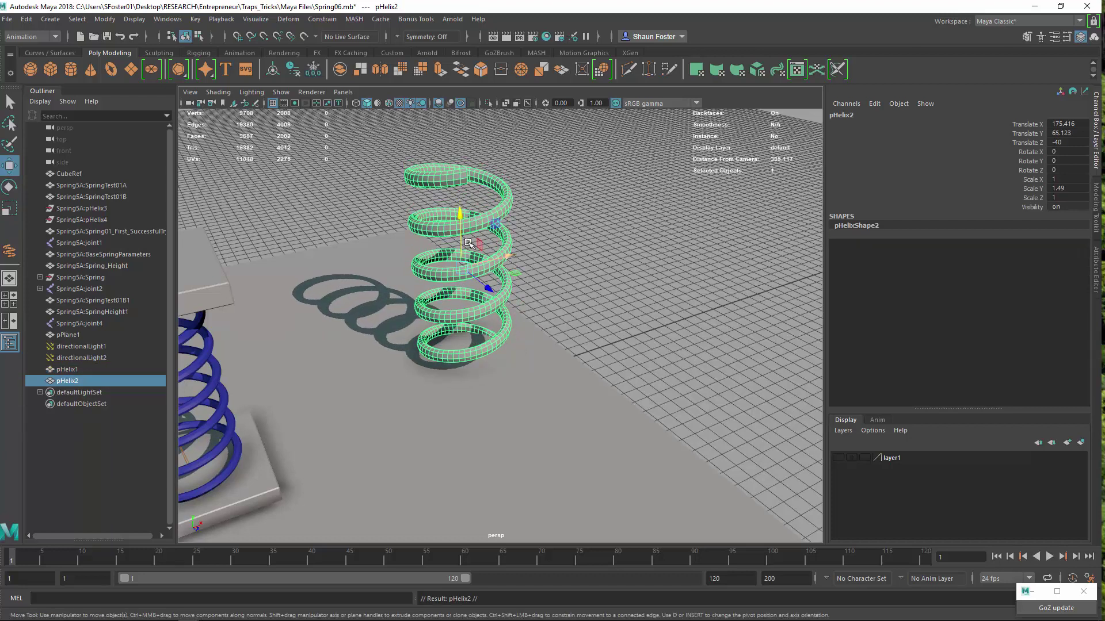
key("r")
left_click_drag(464, 224, 464, 263)
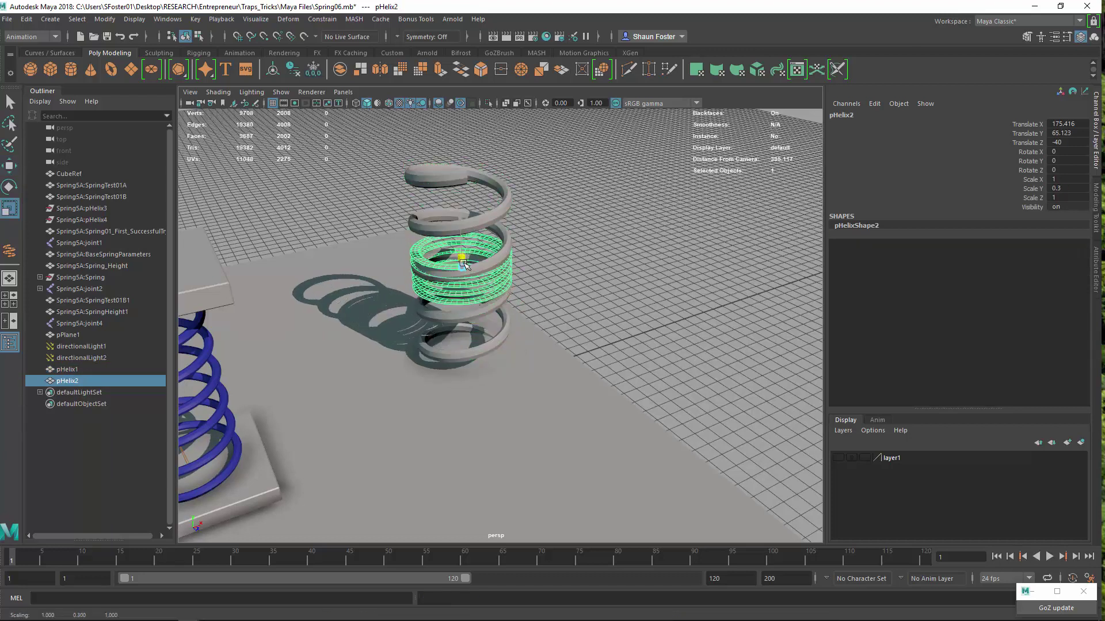
key("w")
left_click_drag(462, 218, 462, 295)
Step: Freeze the transformations of both the tall and the squashed helix
left_click(443, 272, "shift")
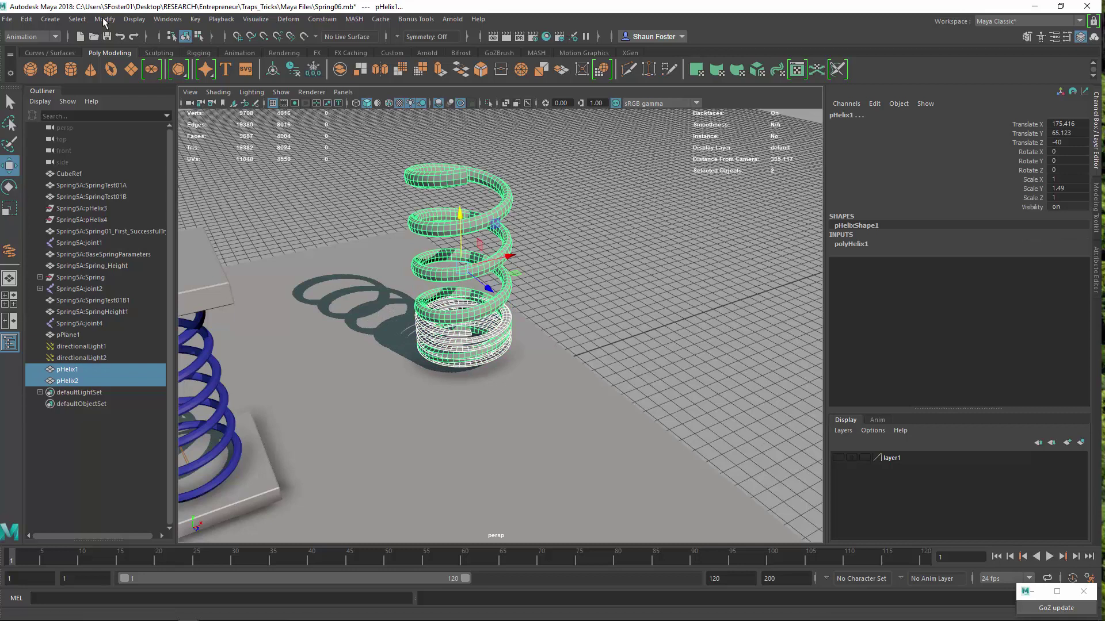
left_click(104, 19)
left_click(123, 71)
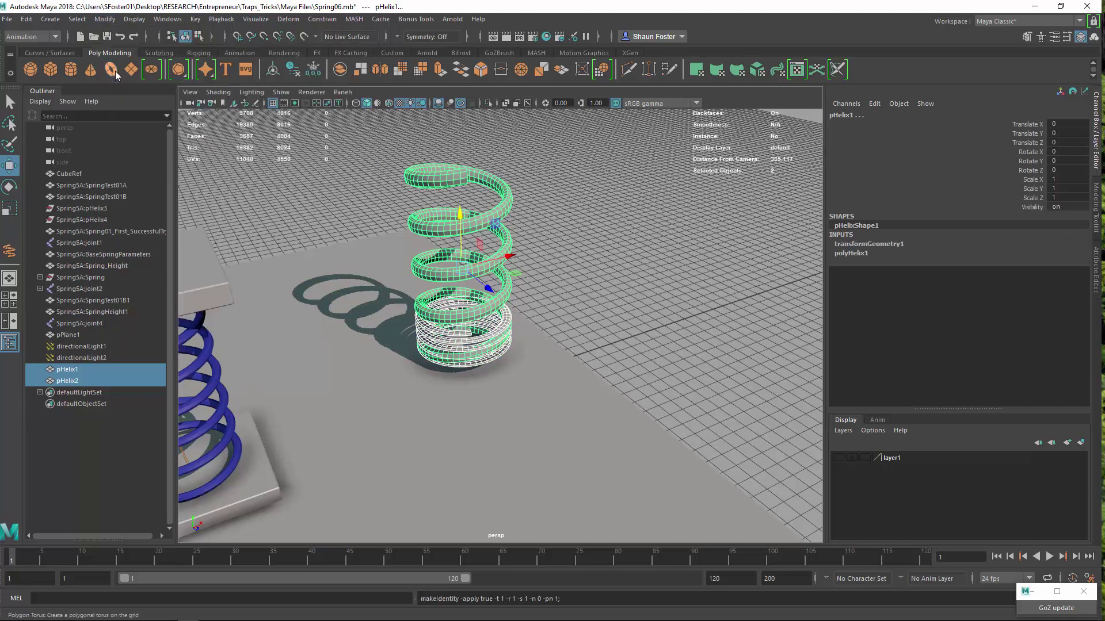
Step: Create a blend shape on the tall helix with the squashed helix as its target
left_click(485, 329)
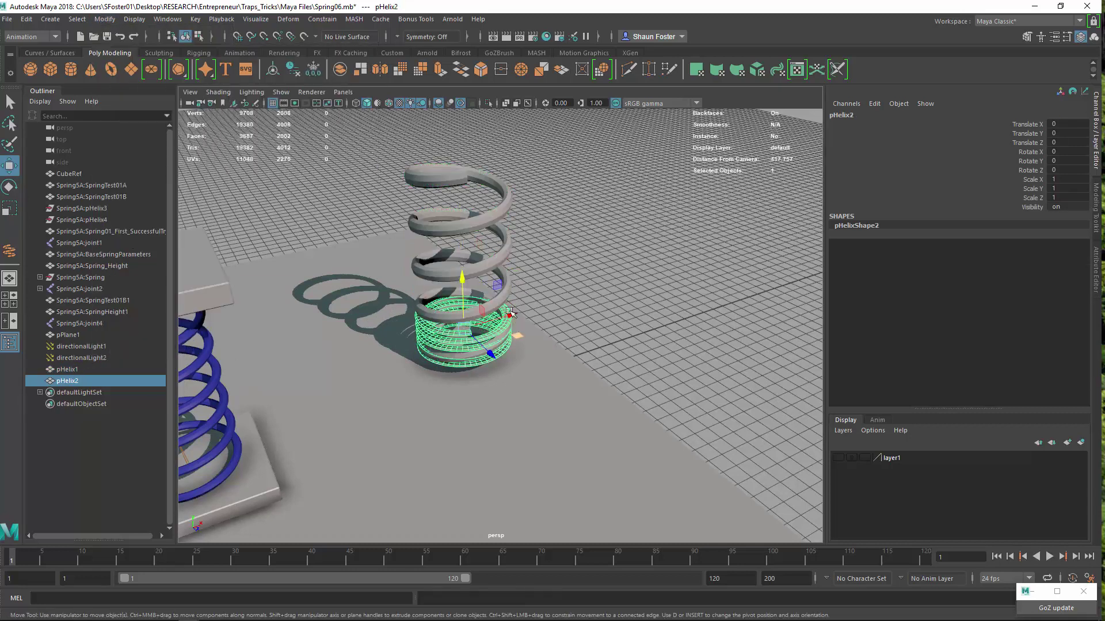
left_click(496, 262, "shift")
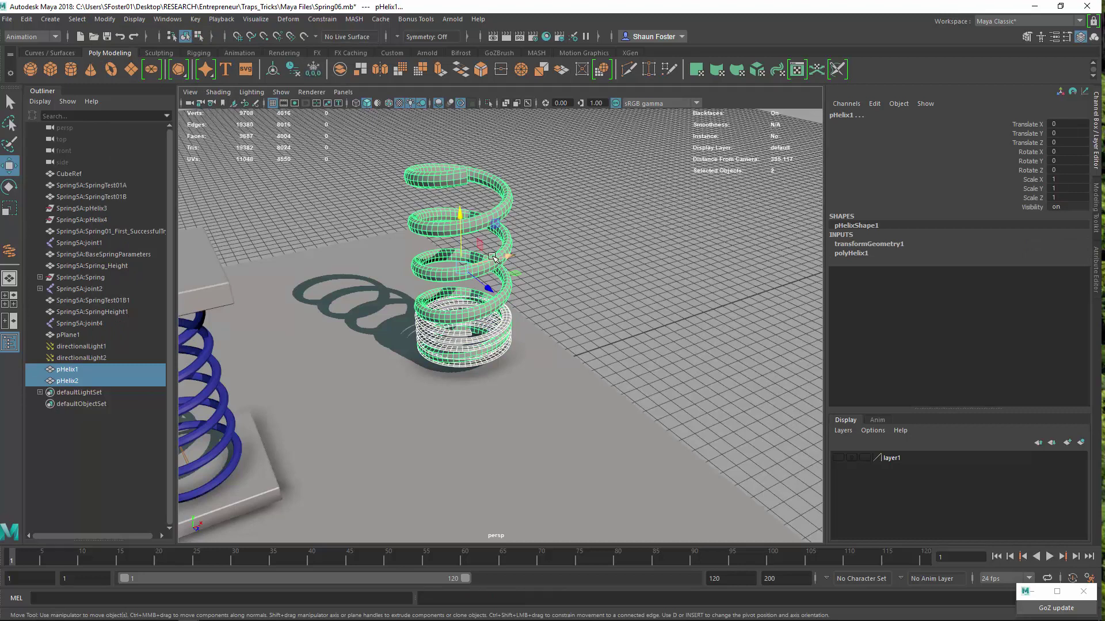
left_click(289, 20)
left_click(305, 48)
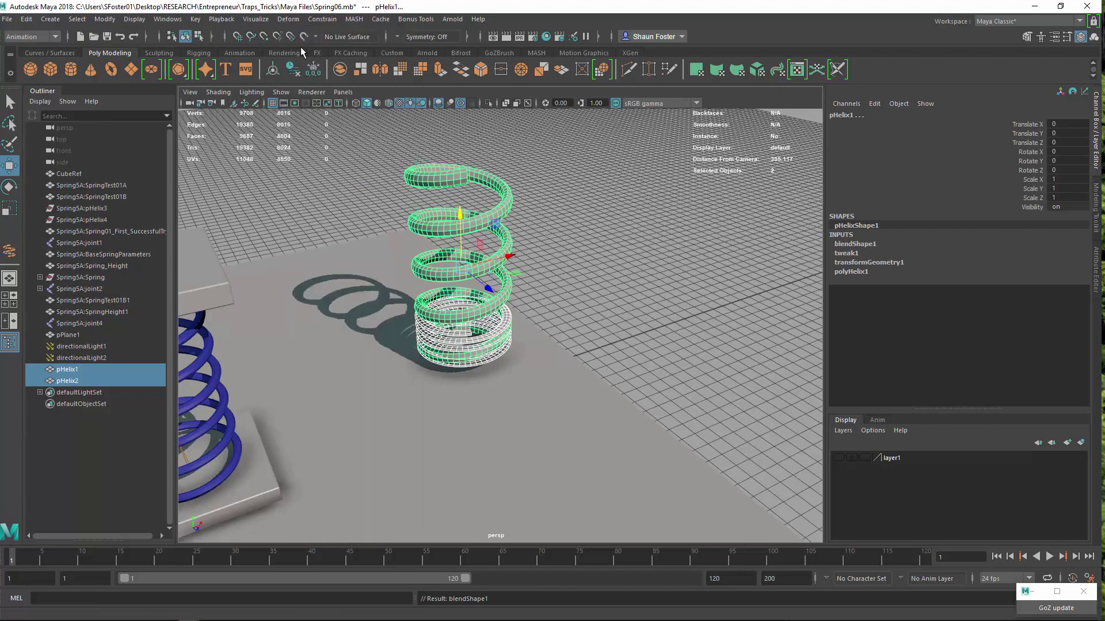
Step: Test the blend shape on the tall helix by varying its pHelix2 weight and returning it to 0
left_click(440, 330)
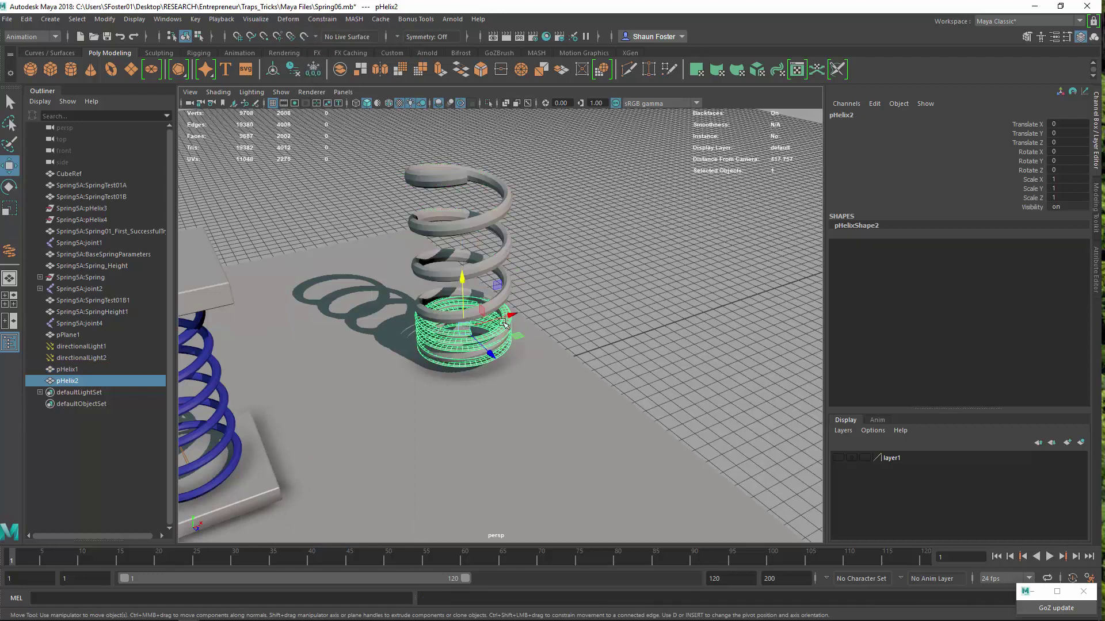
left_click(492, 206)
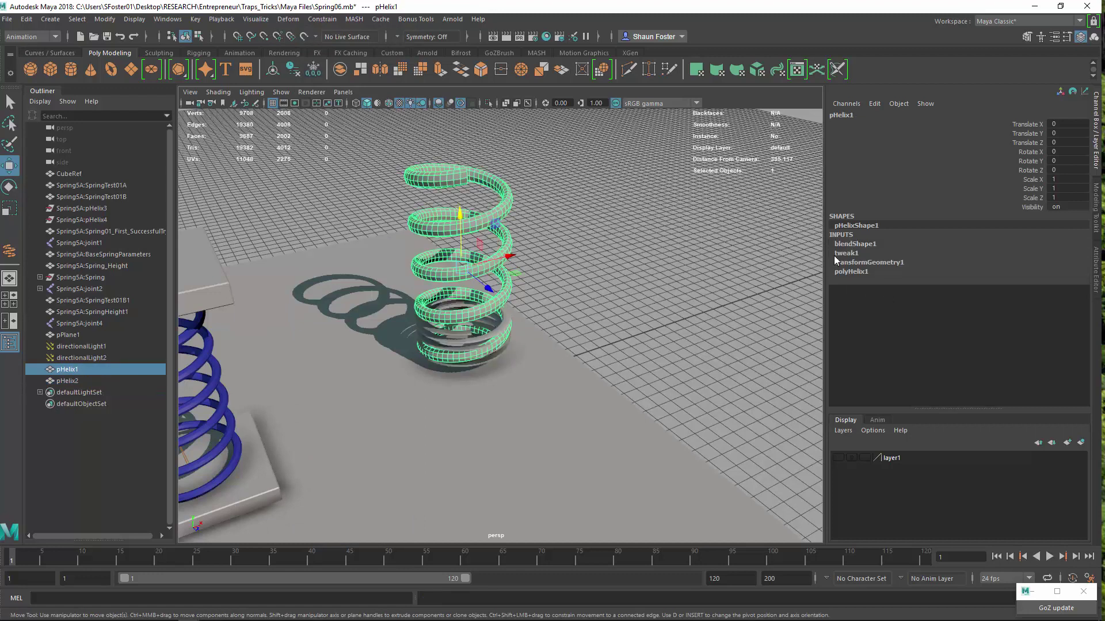
left_click(849, 244)
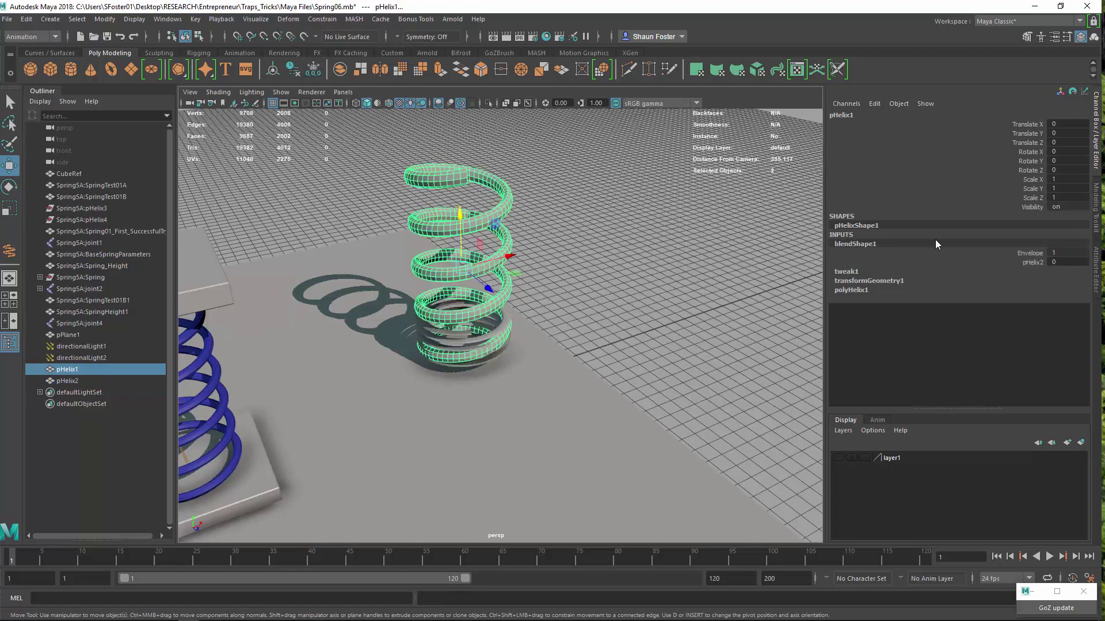
left_click(1031, 262)
middle_click_drag(656, 243, 647, 241)
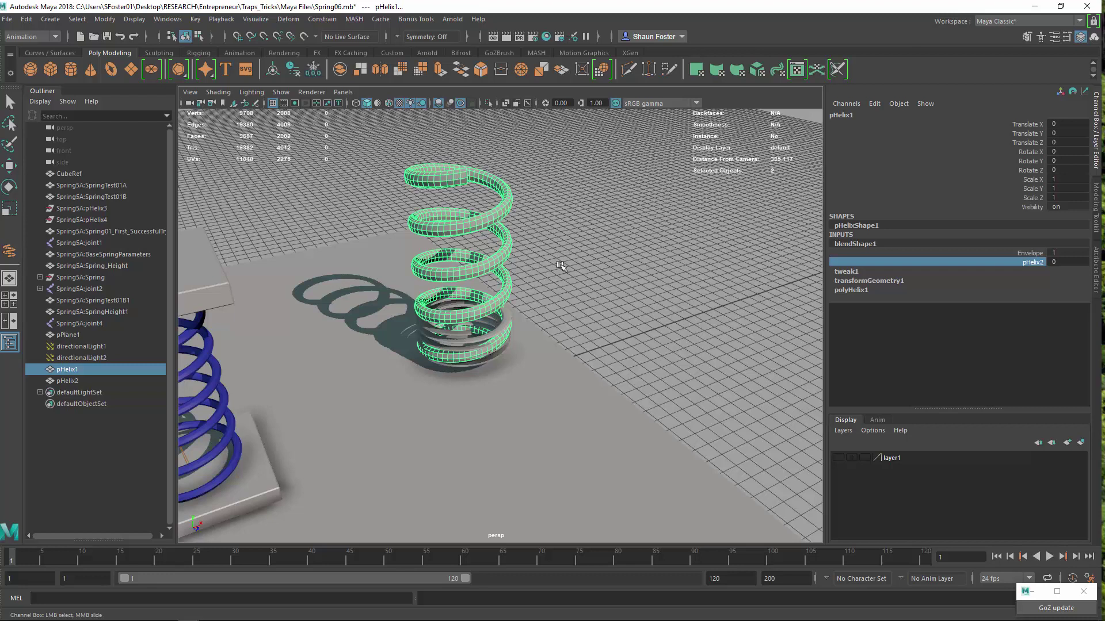
mouse_move(558, 262)
middle_mouse_down()
mouse_move(575, 259)
mouse_move(544, 251)
middle_mouse_up()
Step: Delete the tall helix and the squashed helix from the scene
key("Delete")
left_click(483, 331)
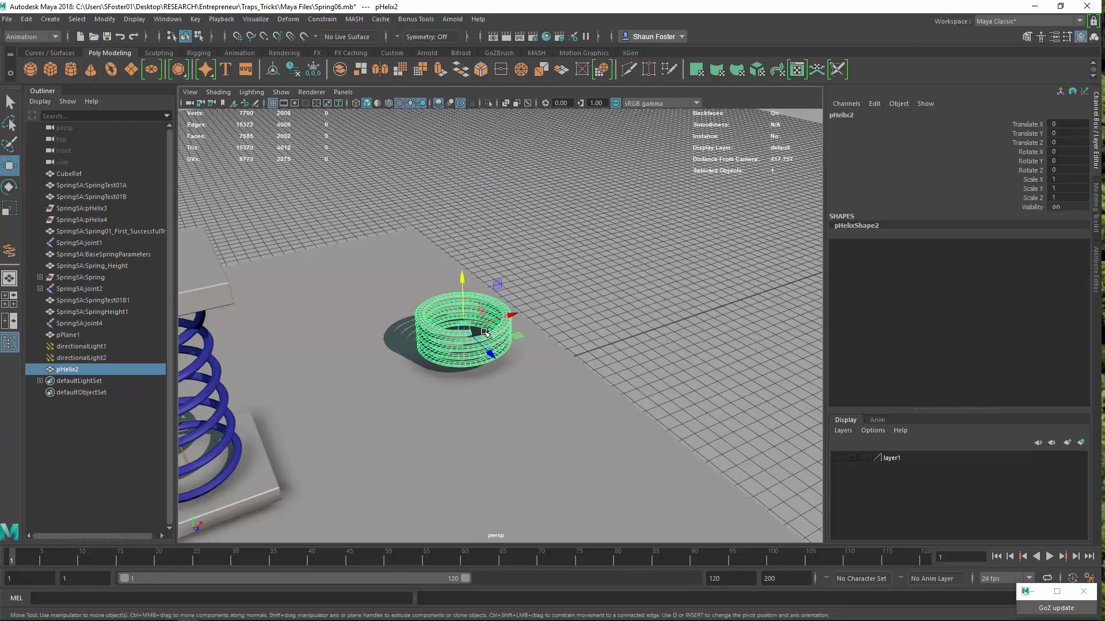
key("Delete")
Step: Examine the finished spring with the base plate, selecting its mesh and the upper joint inside its coils
middle_click_drag(477, 313, 717, 269, "alt")
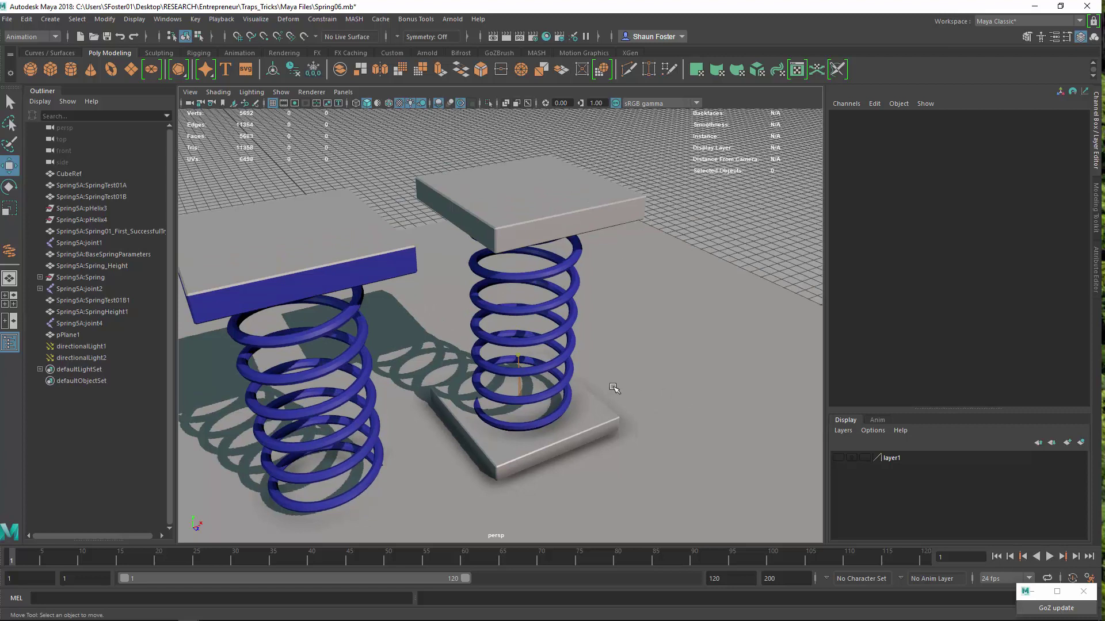
left_click(520, 360)
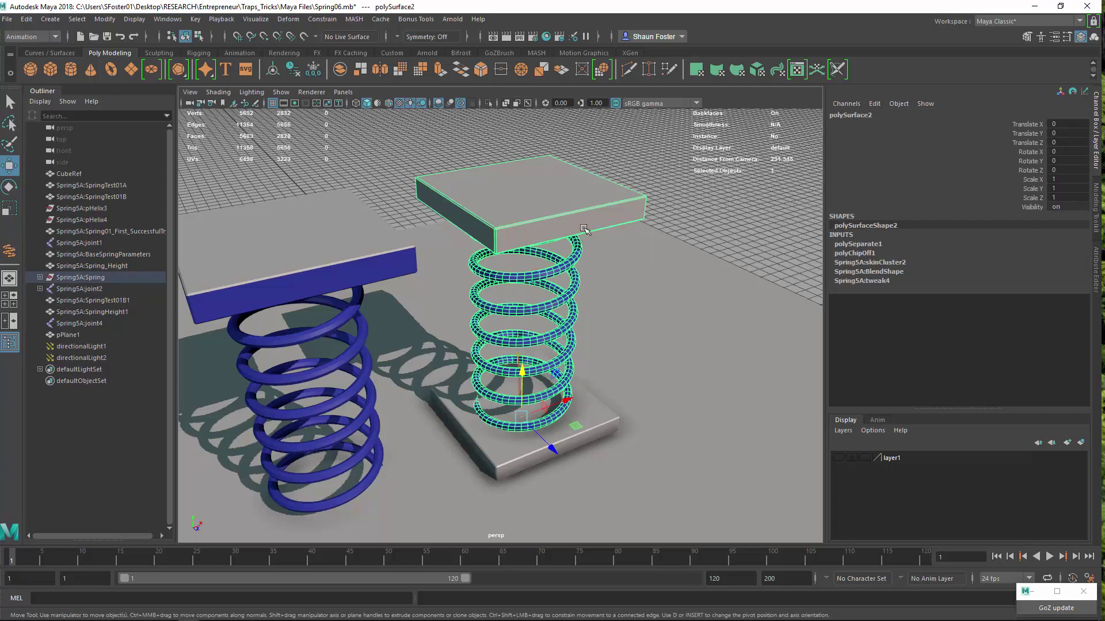
left_click(517, 359)
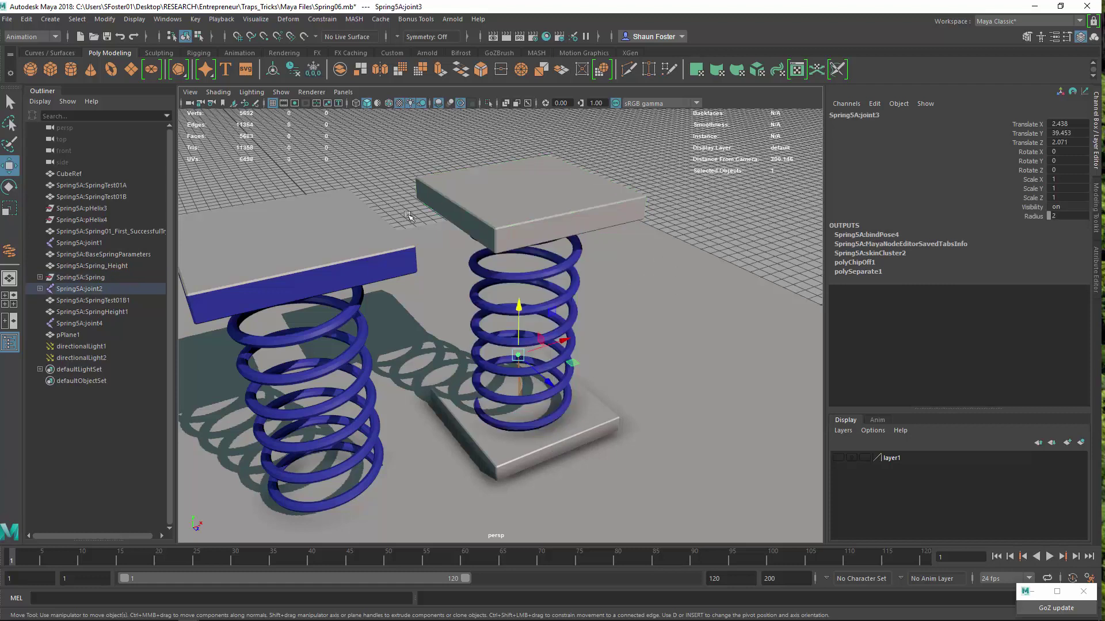
Step: Create a single joint on the ground beside the springs with the Rigging toolset's Create Joints, and delete it
left_click(23, 37)
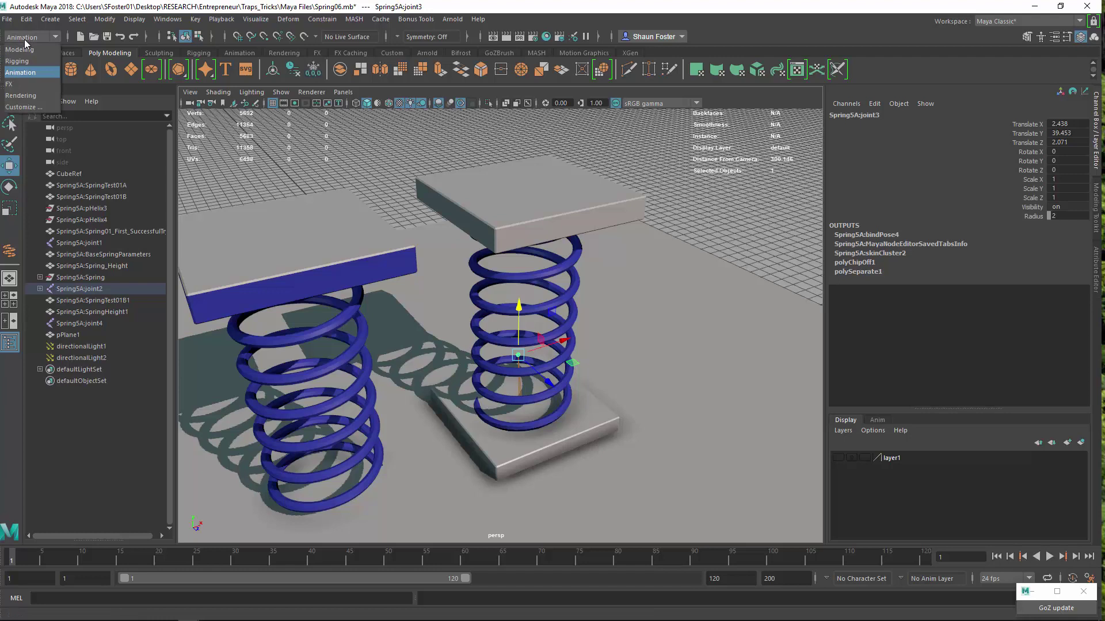
left_click(23, 61)
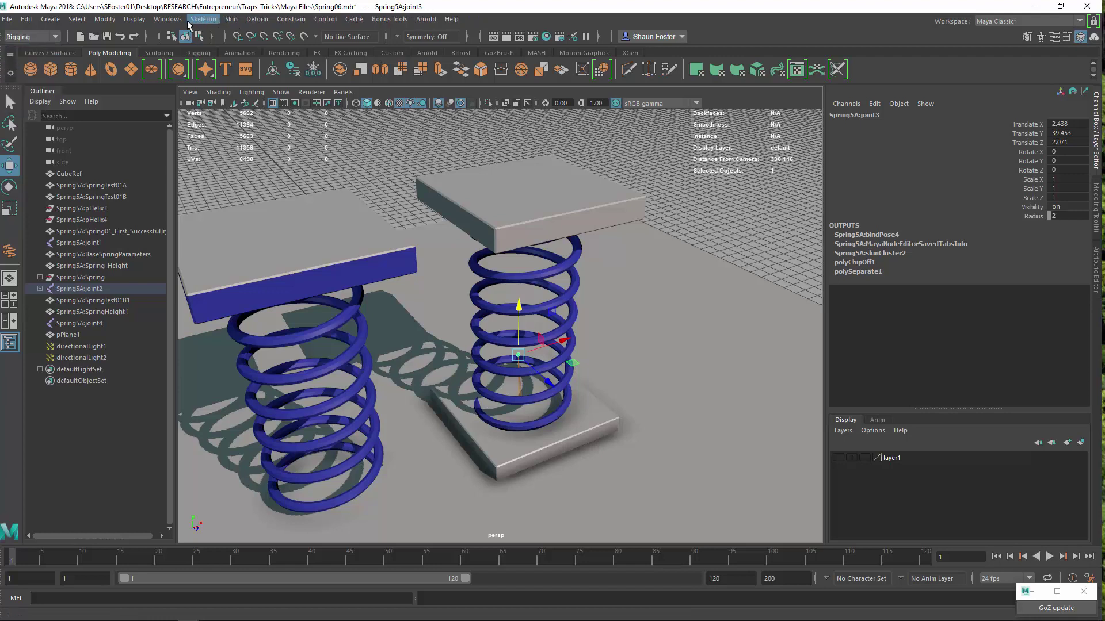
left_click(203, 19)
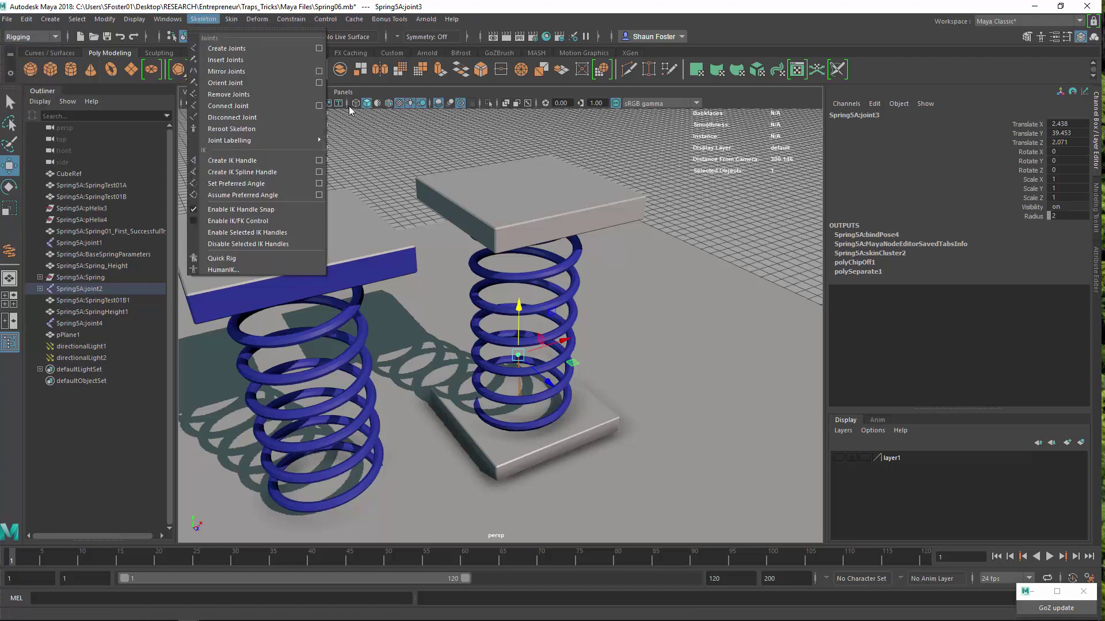
left_click(267, 50)
left_click(639, 285)
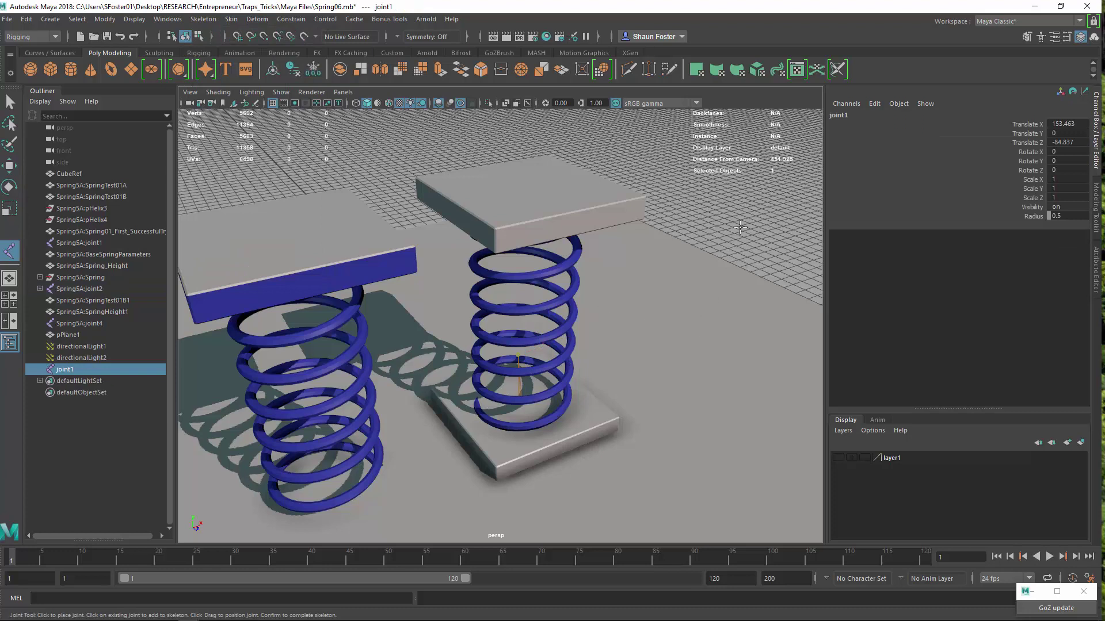
key("w")
key("Delete")
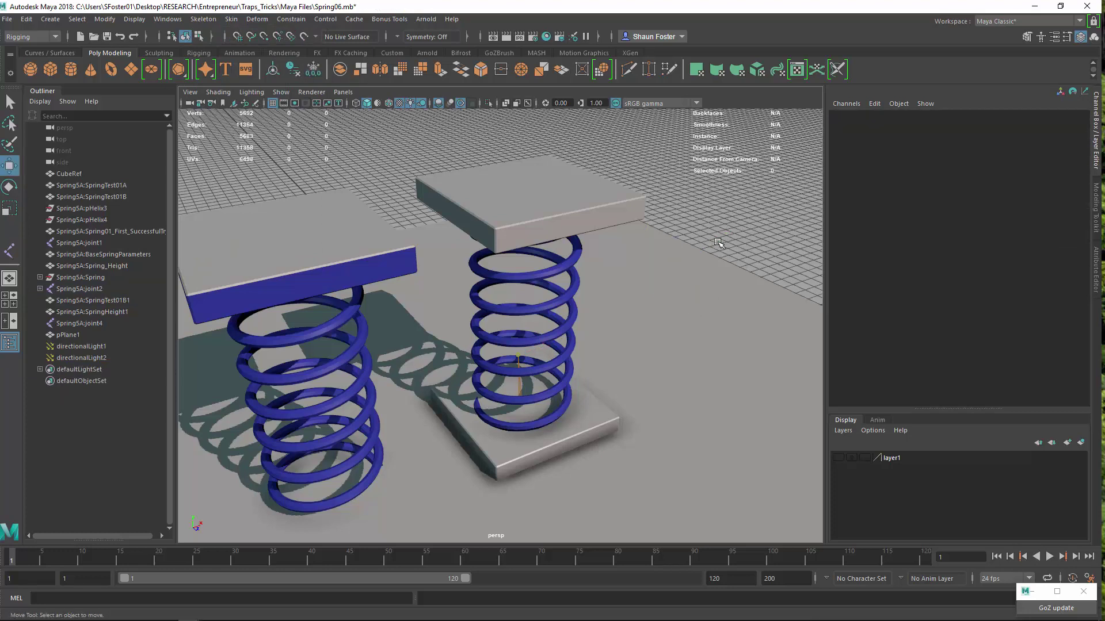
Step: Review the FBX Export Selection settings for the spring mesh, including animation, skins and blend shapes, and close them without exporting
left_click(550, 280)
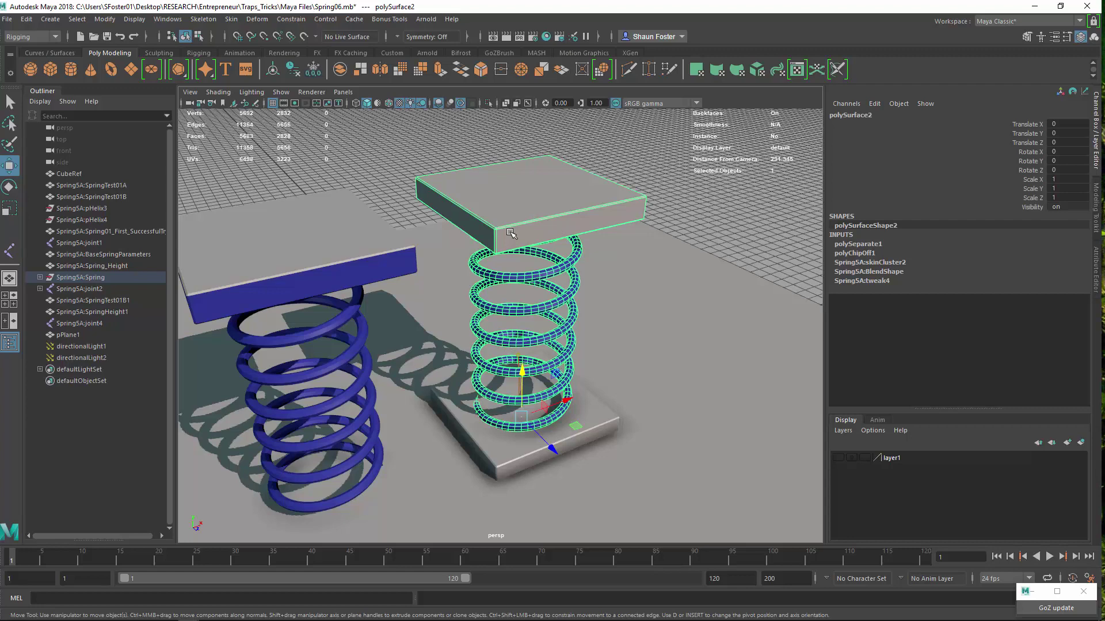
scroll(566, 276, "down", 2)
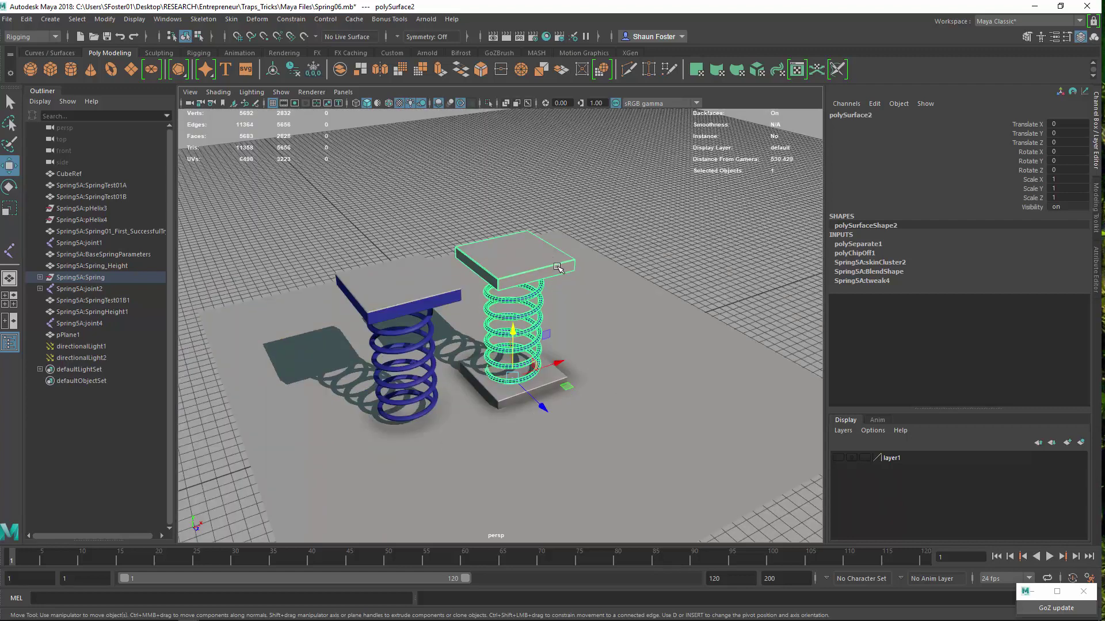
scroll(552, 258, "down", 2)
left_click(8, 20)
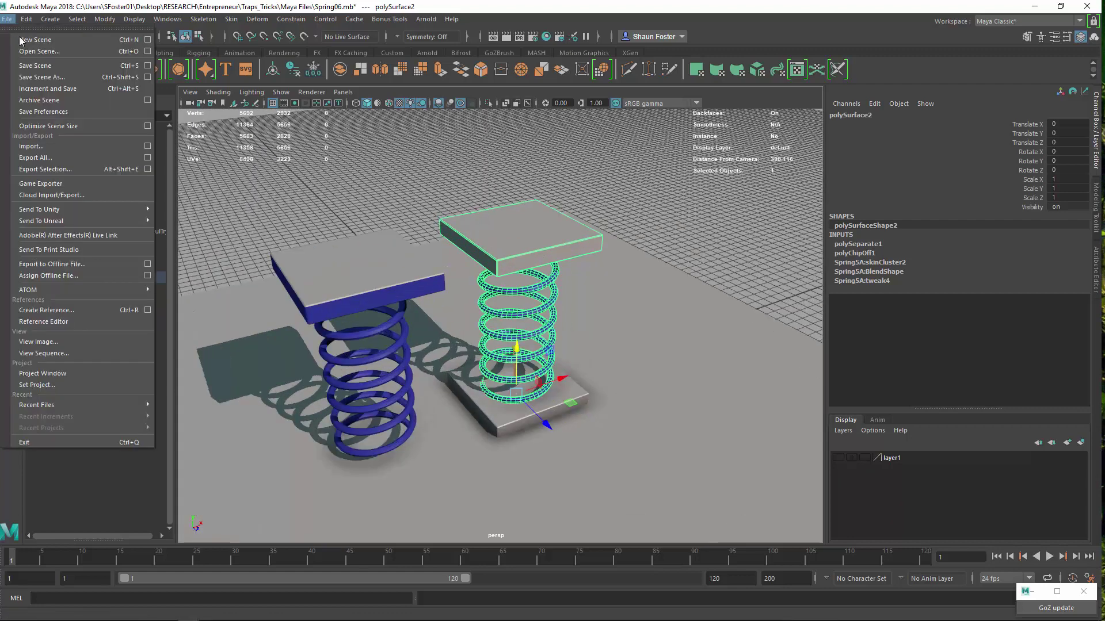
left_click(53, 167)
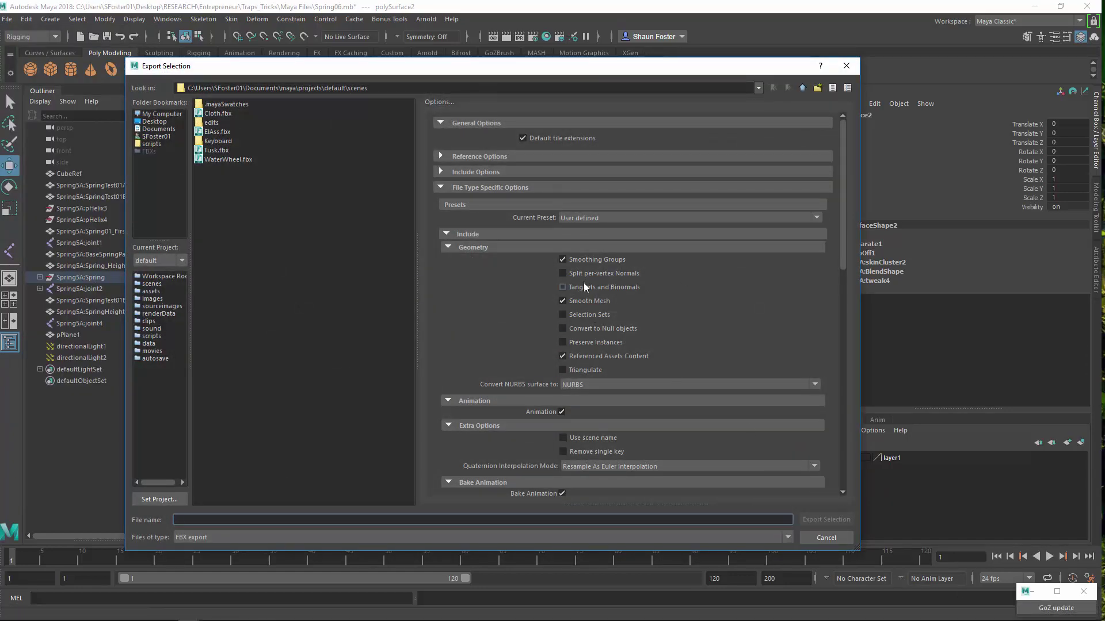
scroll(494, 333, "down", 7)
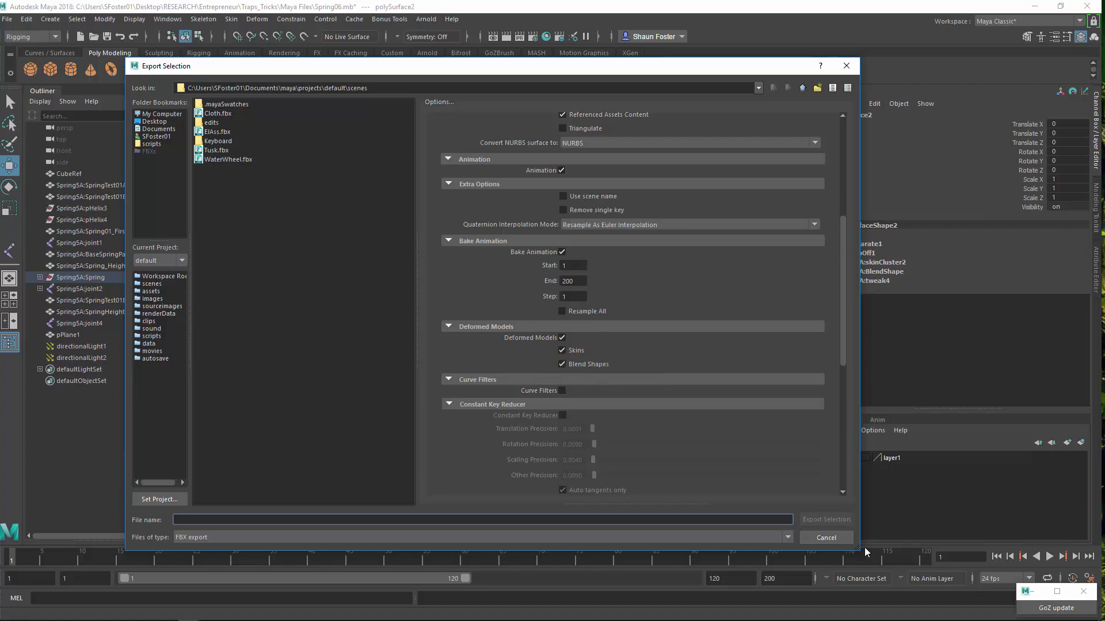
left_click(828, 538)
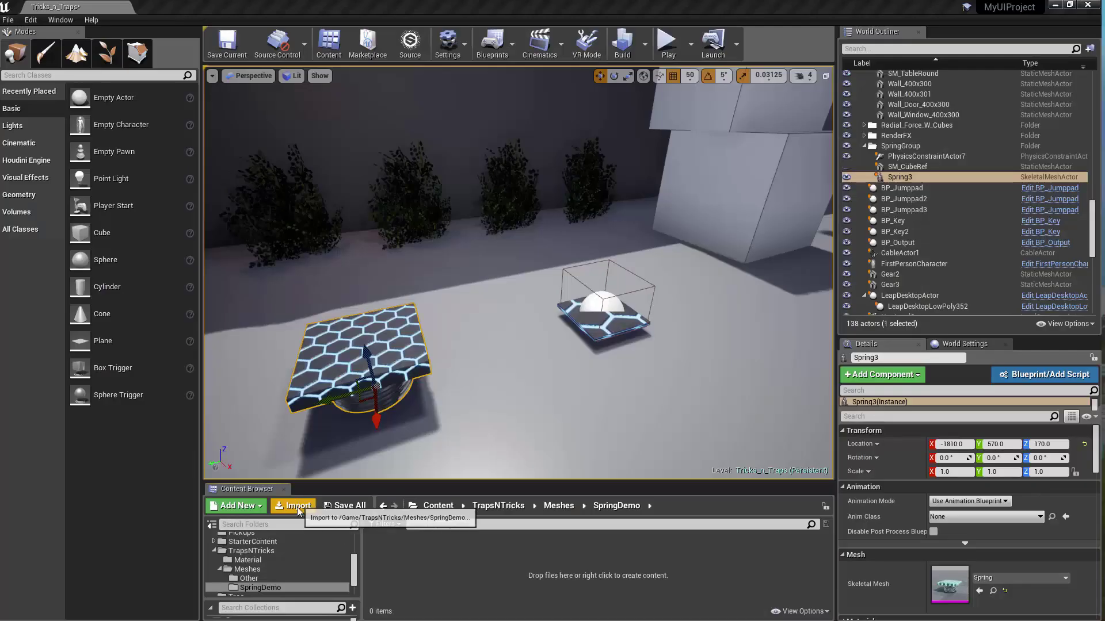
Step: In Unreal Editor, import the SM_Spring_Morph FBX into the SpringDemo folder as a skeletal mesh with Import Morph Targets enabled
left_click(297, 506)
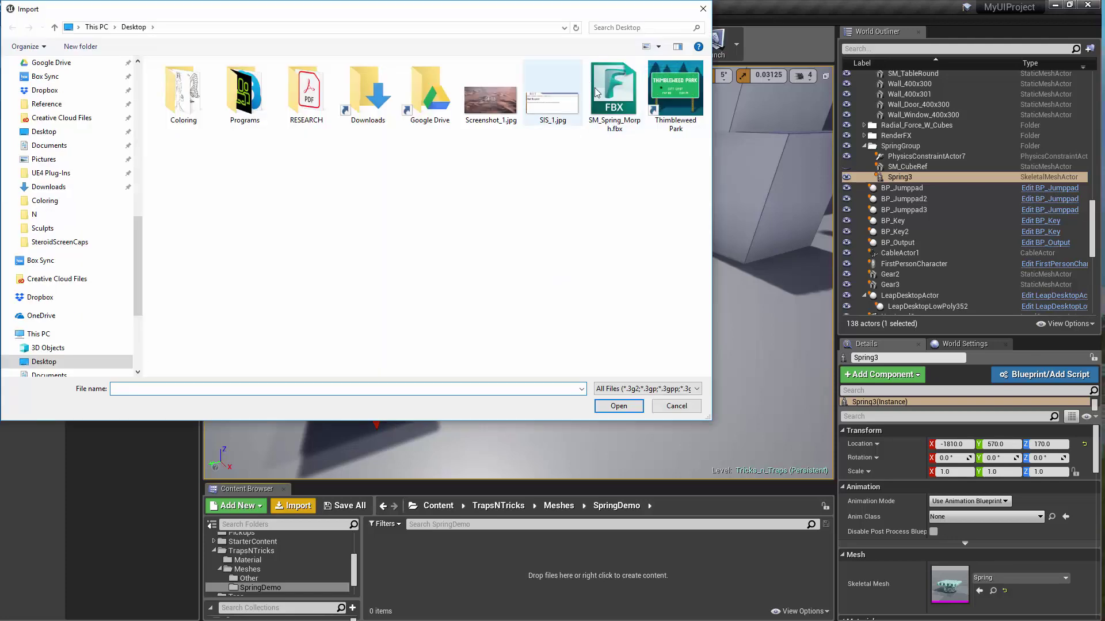
double_click(595, 88)
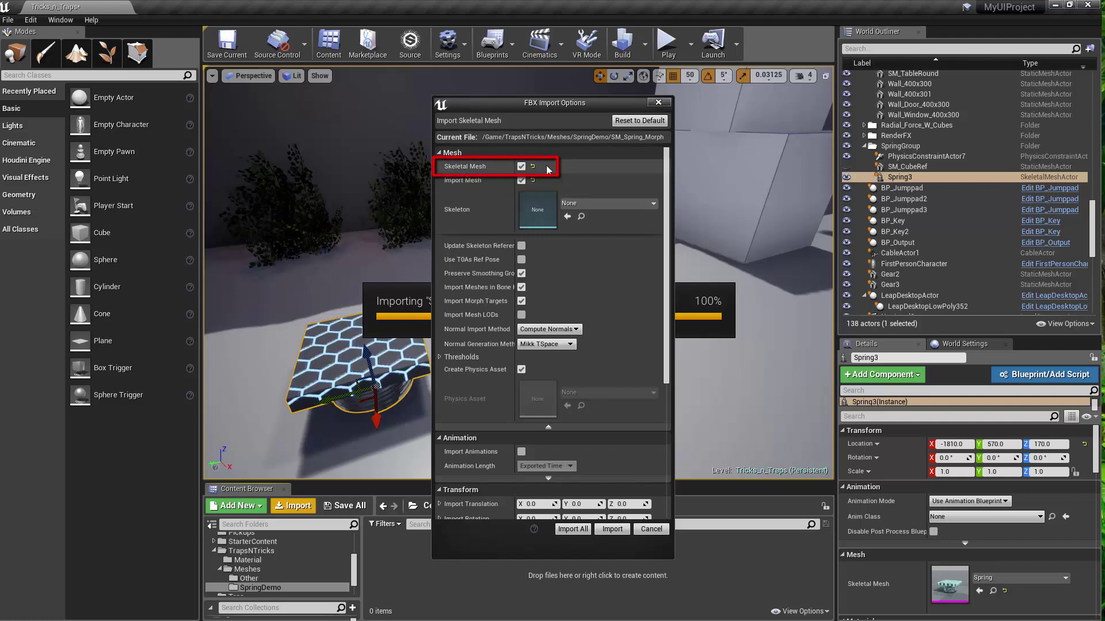
left_click(522, 302)
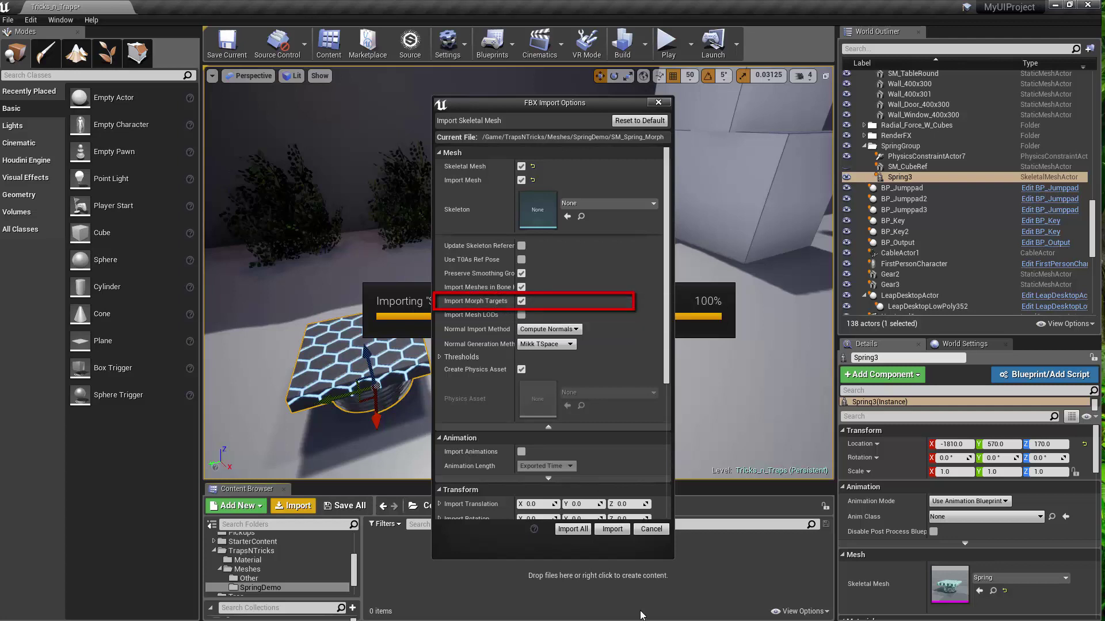
left_click(580, 529)
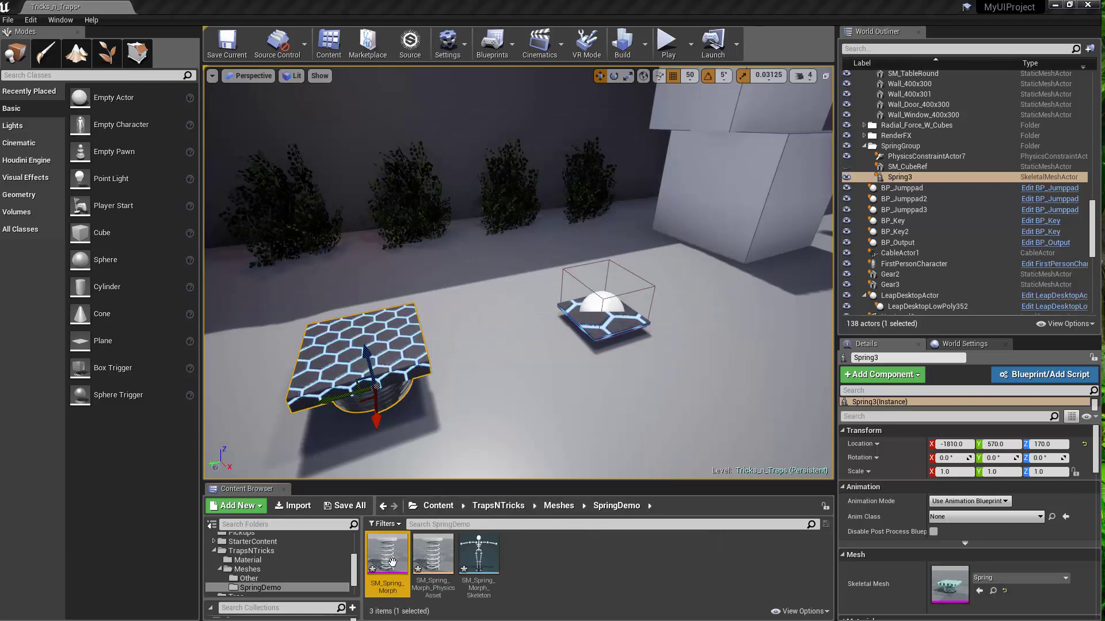
Step: Inspect the imported spring assets, then open SM_Spring_Morph and preview its pCube4 morph target up to weight 1.0
mouse_move(395, 548)
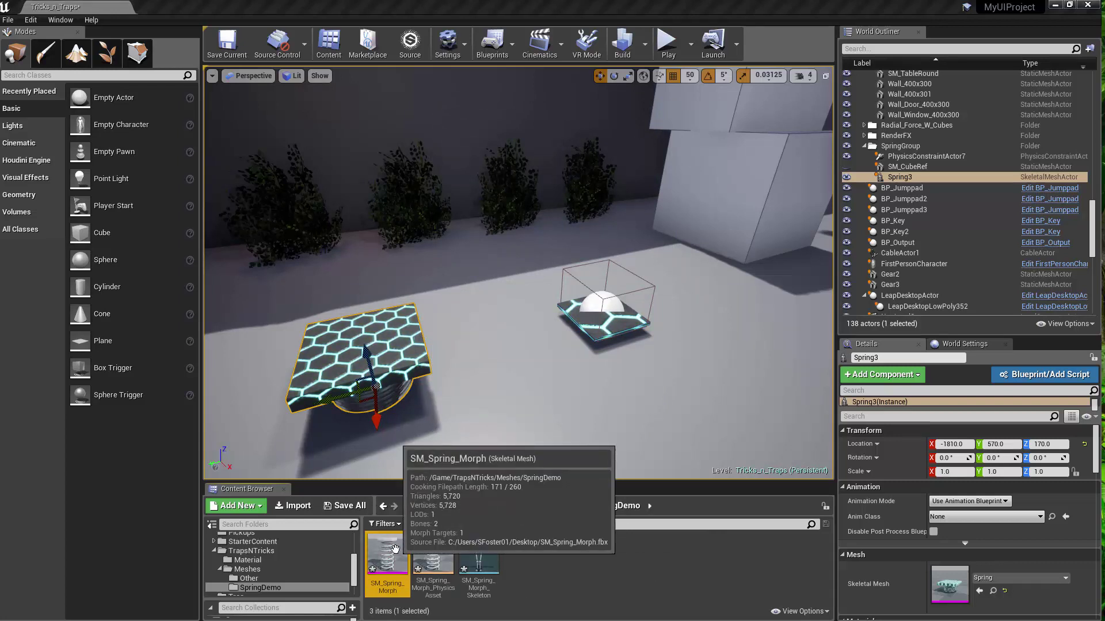
mouse_move(440, 550)
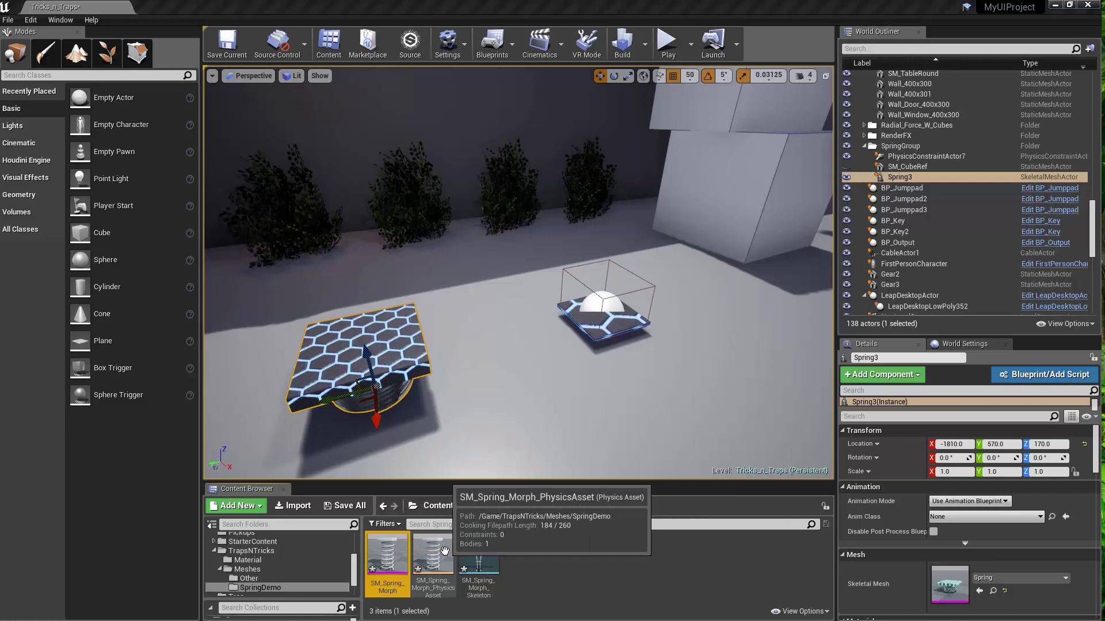
mouse_move(484, 551)
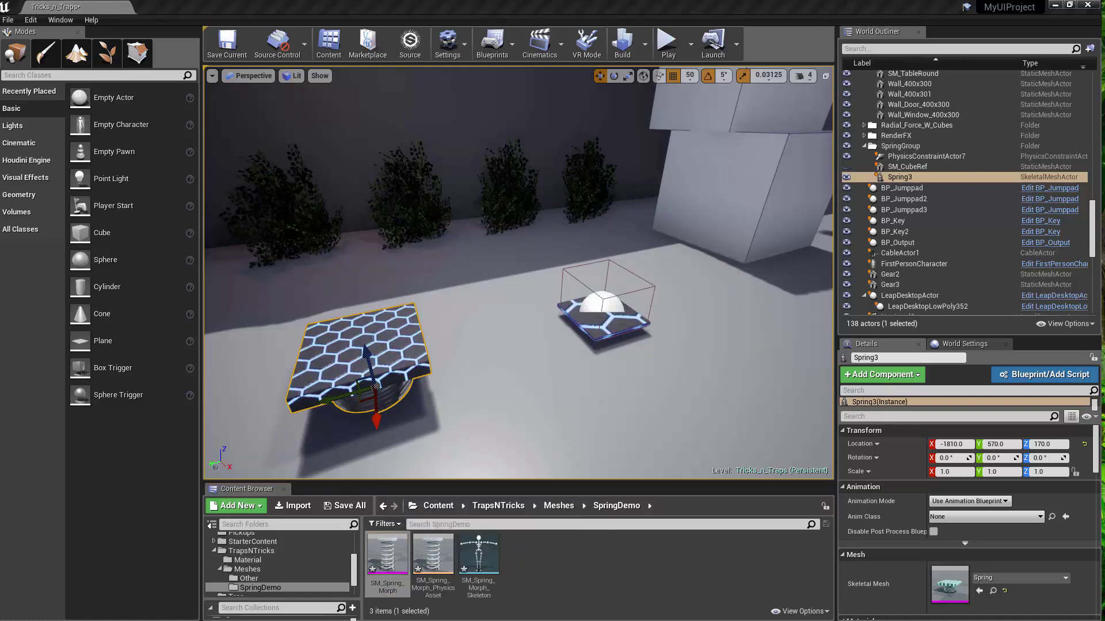
left_click_drag(1104, 72, 648, 98)
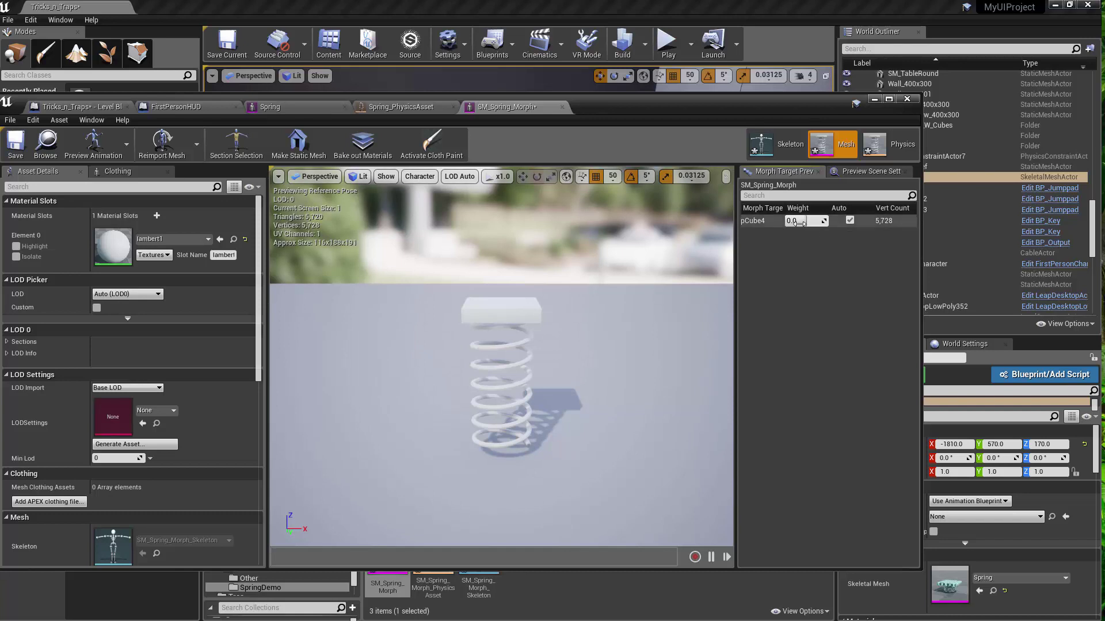
mouse_move(799, 223)
left_mouse_down()
mouse_move(811, 223)
mouse_move(796, 223)
left_mouse_up()
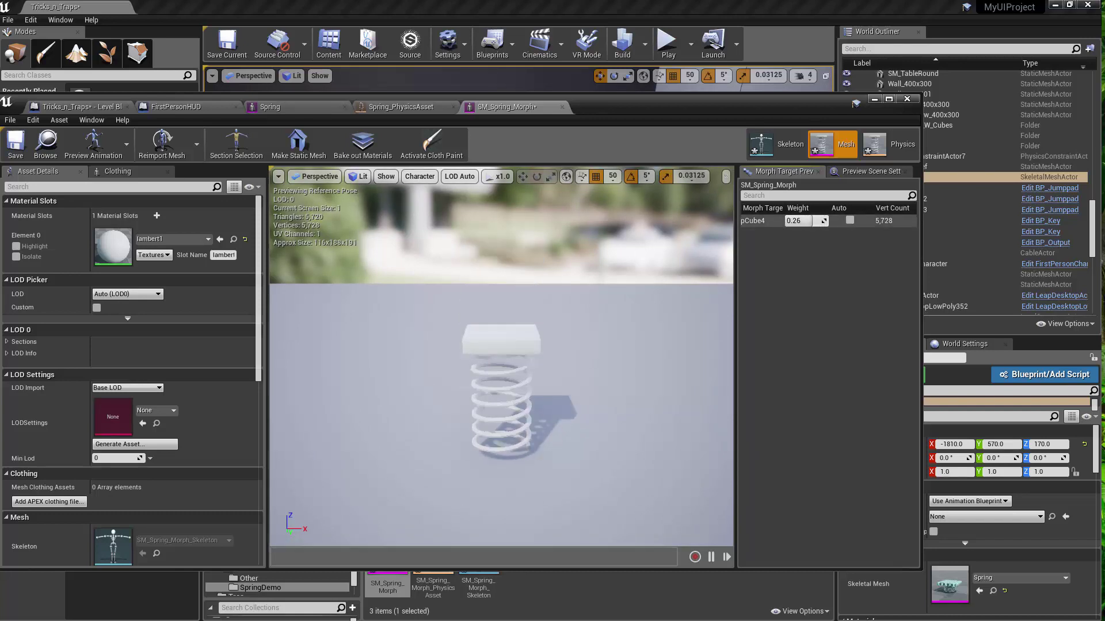
mouse_move(811, 221)
left_mouse_down()
mouse_move(790, 220)
mouse_move(823, 221)
mouse_move(745, 220)
mouse_move(805, 221)
mouse_move(745, 220)
mouse_move(795, 221)
left_mouse_up()
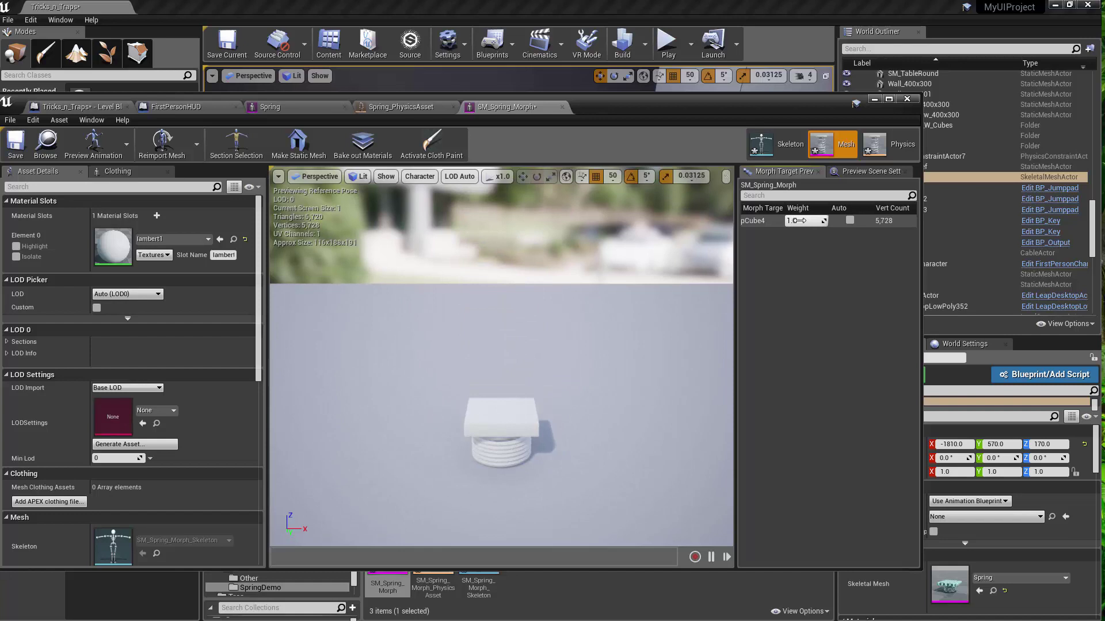
Step: Preview the pCube4 morph target at weight 1.5, then at lower weights and back at 1.0
type("1.5")
key("Return")
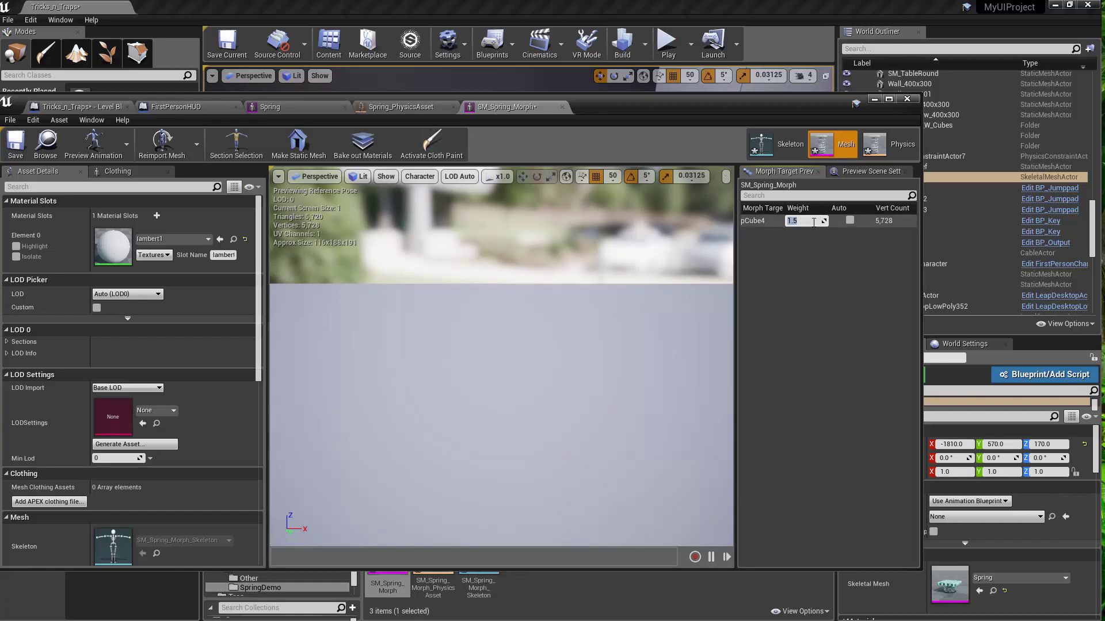
type("0.54")
key("Return")
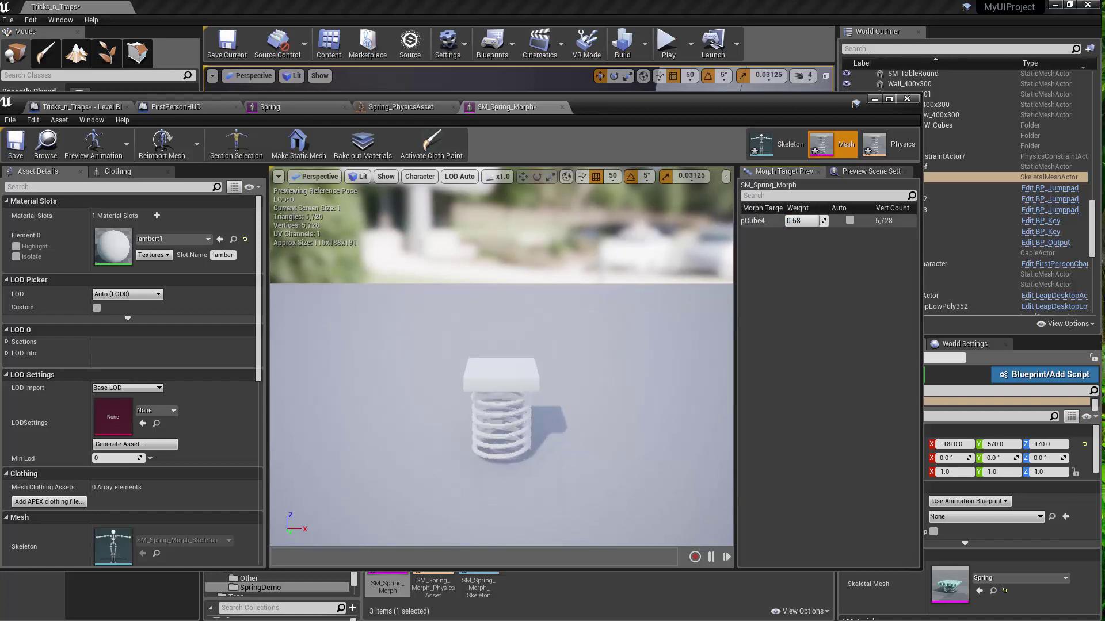
left_click_drag(818, 220, 828, 221)
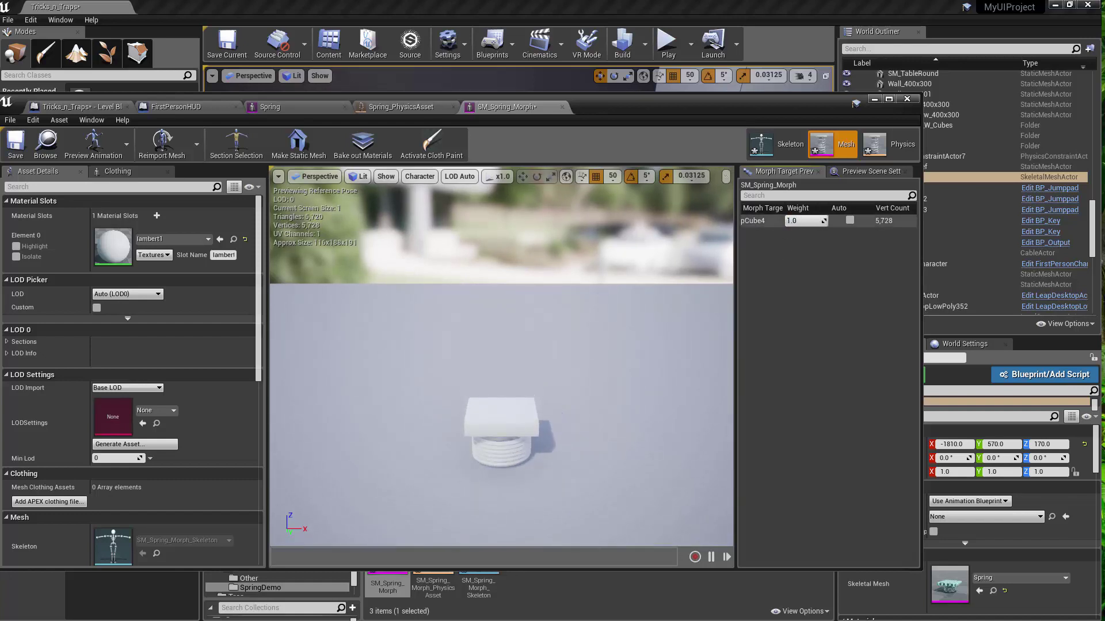
Step: Preview the pCube4 morph target at weights 1.1 and -2.0, viewing the stretched spring, and close the SM_Spring_Morph editor
left_click(804, 220)
type("1.1")
key("Return")
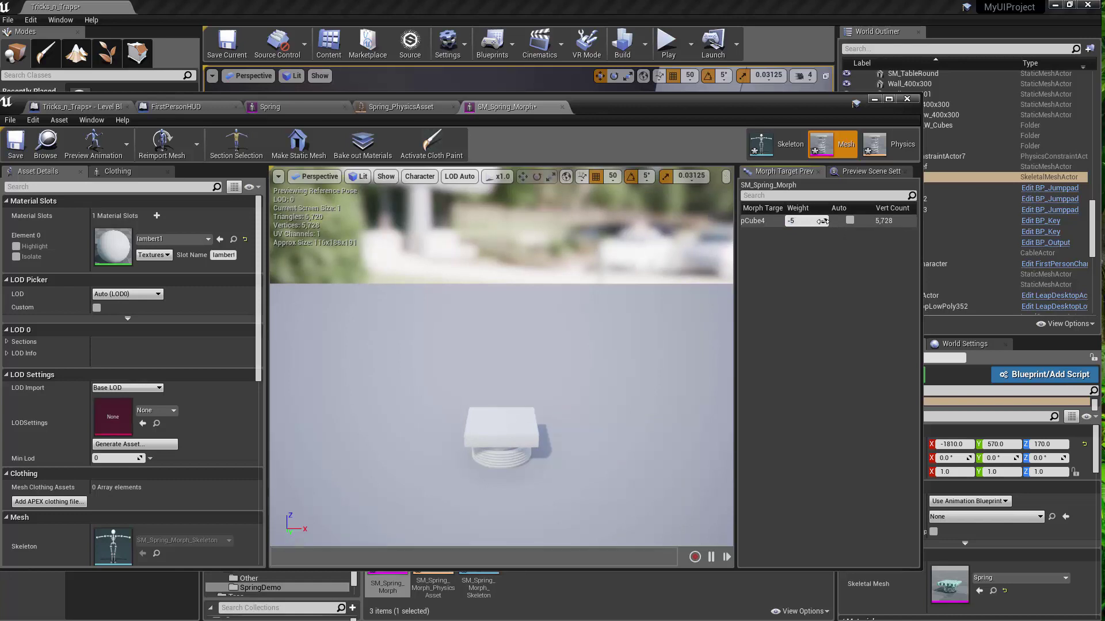
type("-2")
key("Return")
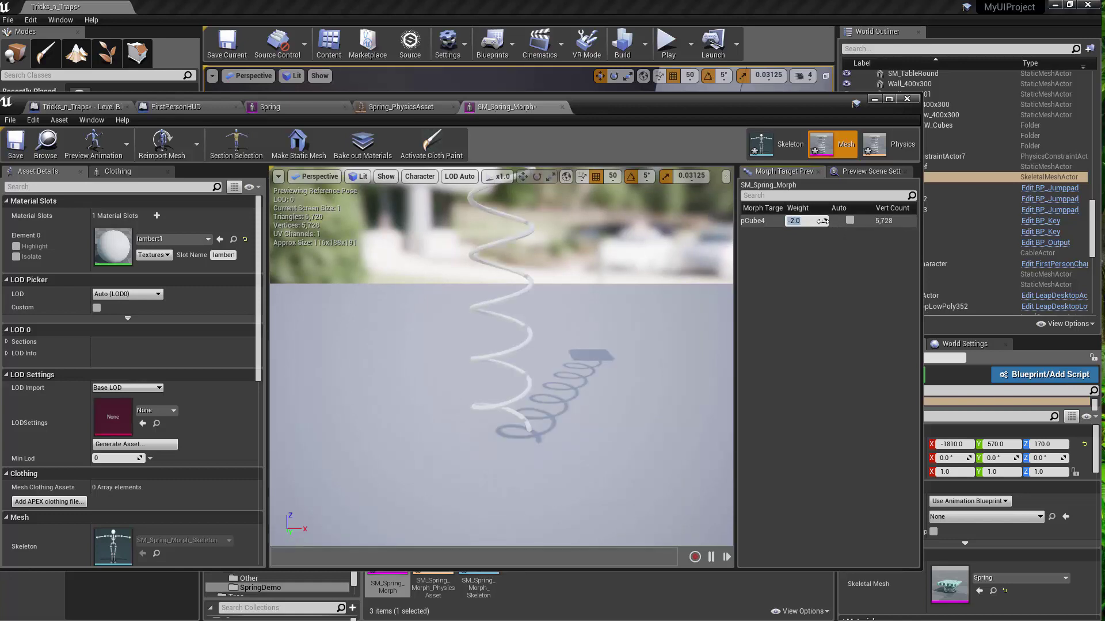
right_click_drag(451, 363, 472, 285)
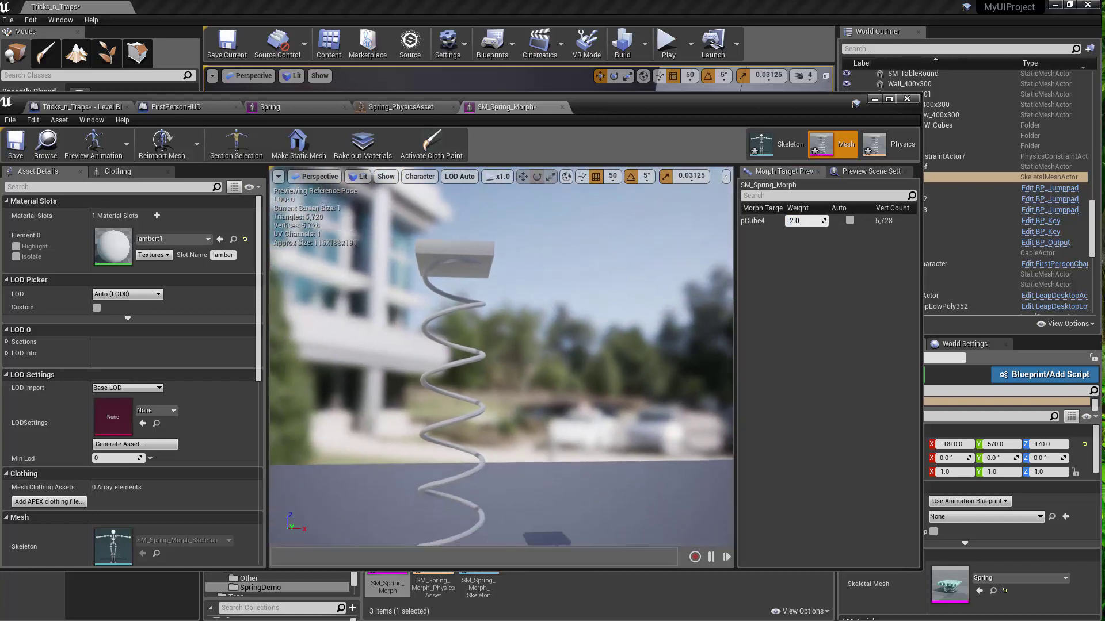
left_click(562, 107)
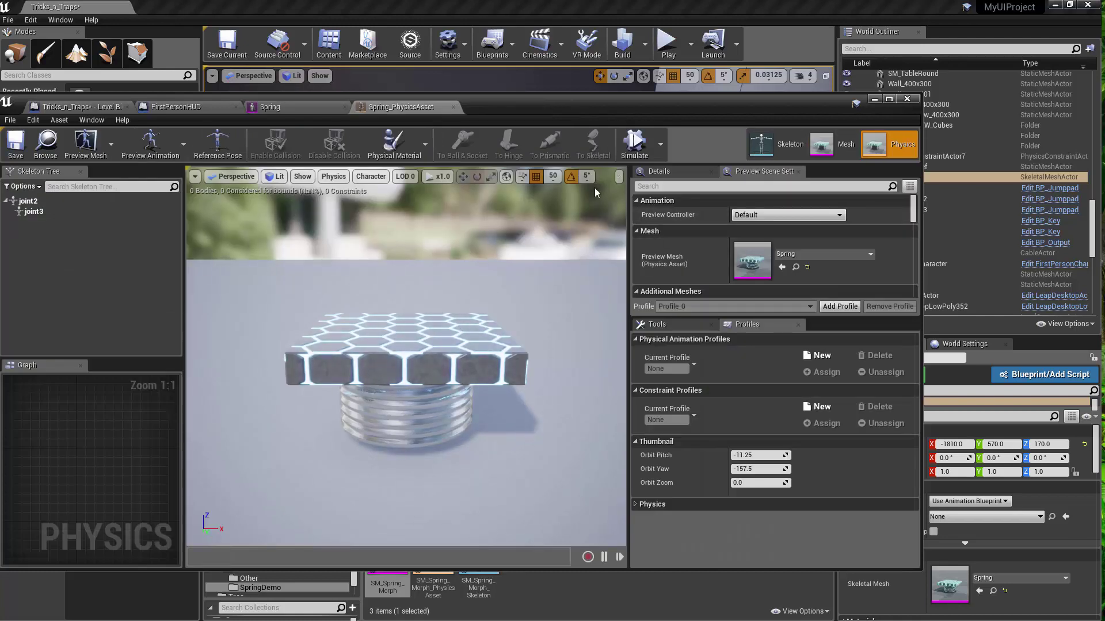
Step: Show the existing Spring skeletal mesh and select its Spring_Height morph target for inspection
left_click(269, 107)
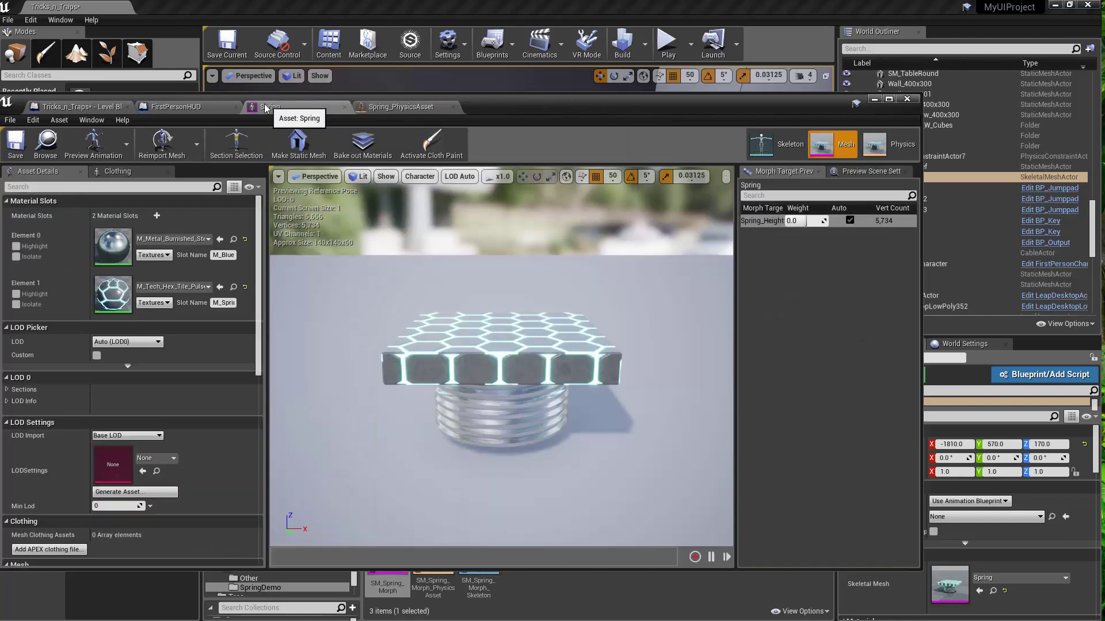
left_click(770, 219)
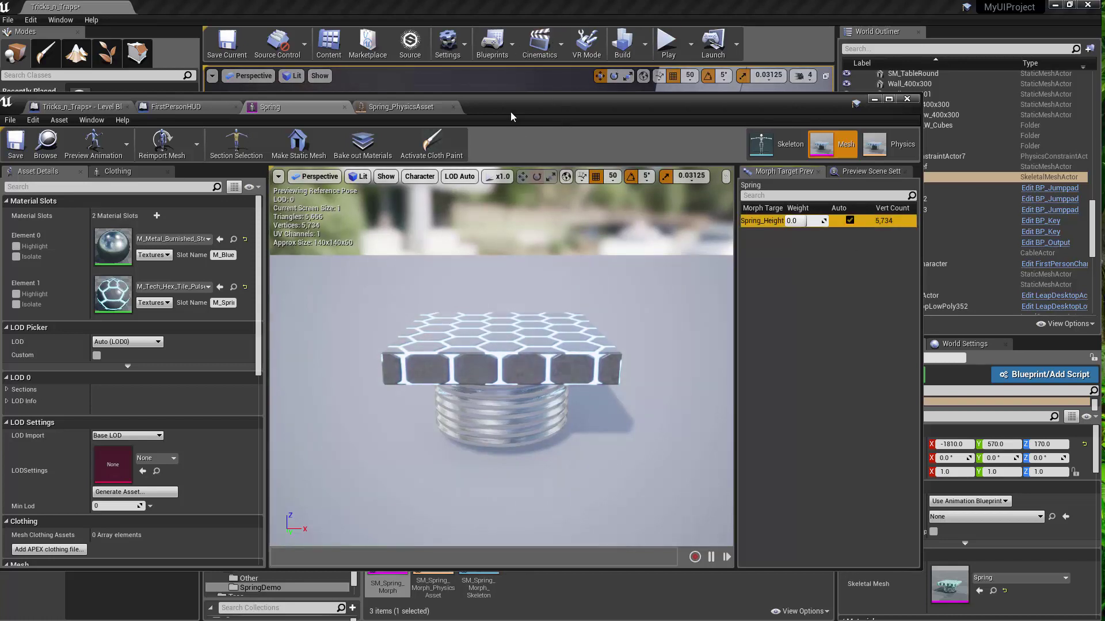
left_click_drag(502, 107, 540, 107)
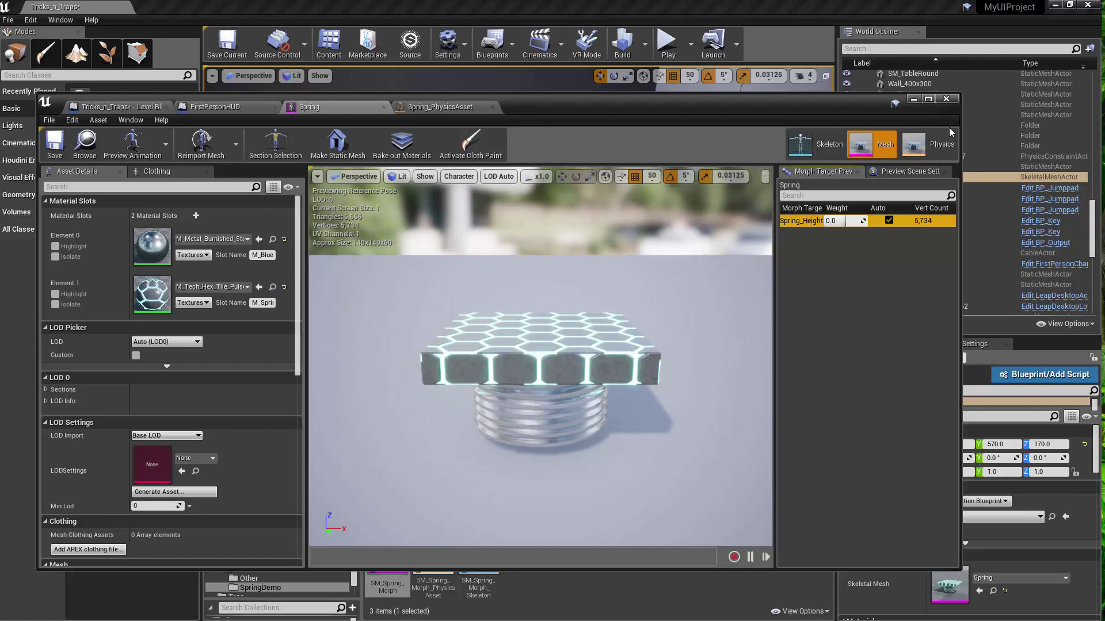
Step: Close the FirstPersonHUD blueprint, view the spring launch graph in the level blueprint, and clear the editor window off the level
left_click(199, 108)
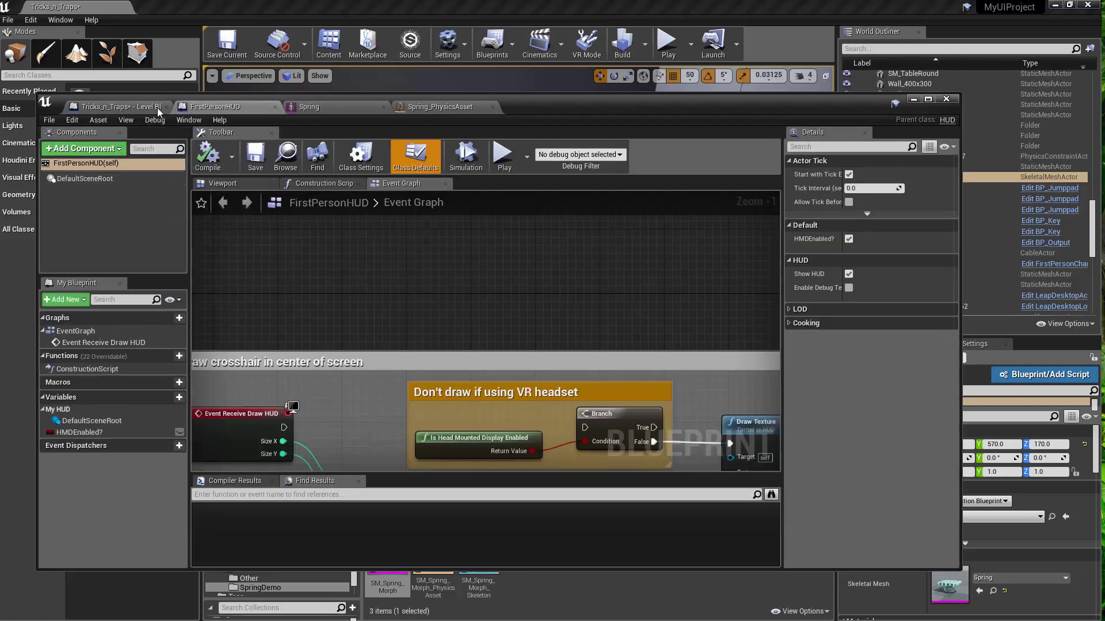
left_click(275, 107)
left_click(142, 106)
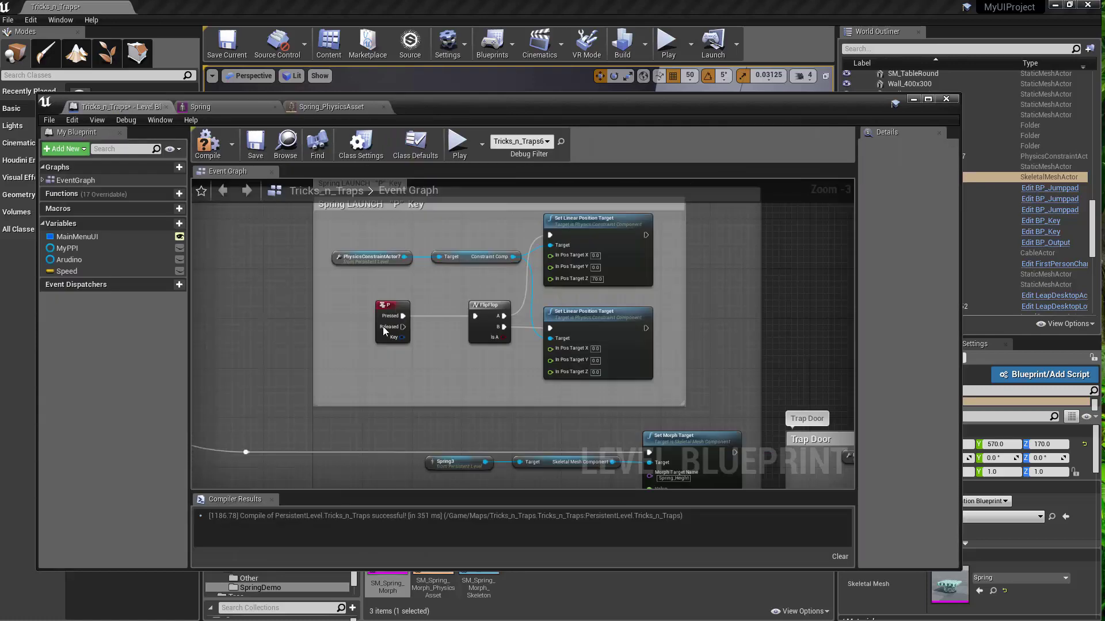
right_click_drag(327, 310, 506, 115)
left_click_drag(506, 107, 1104, 205)
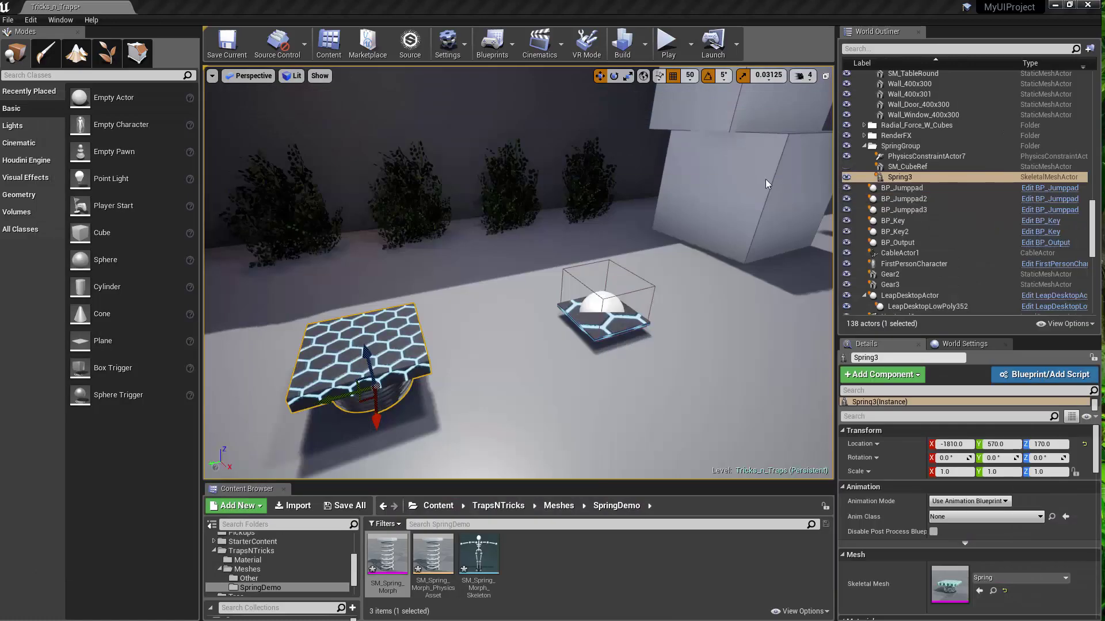
Step: Place a Physics Constraint Actor on the floor beside the hex-tiled spring
left_click(47, 75)
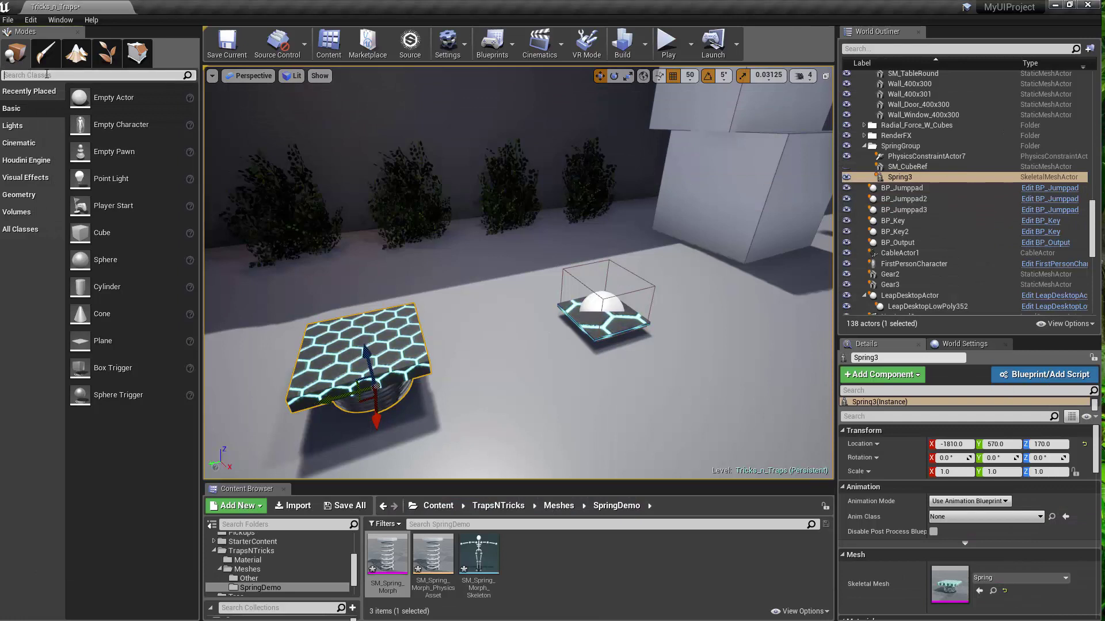
type("phy")
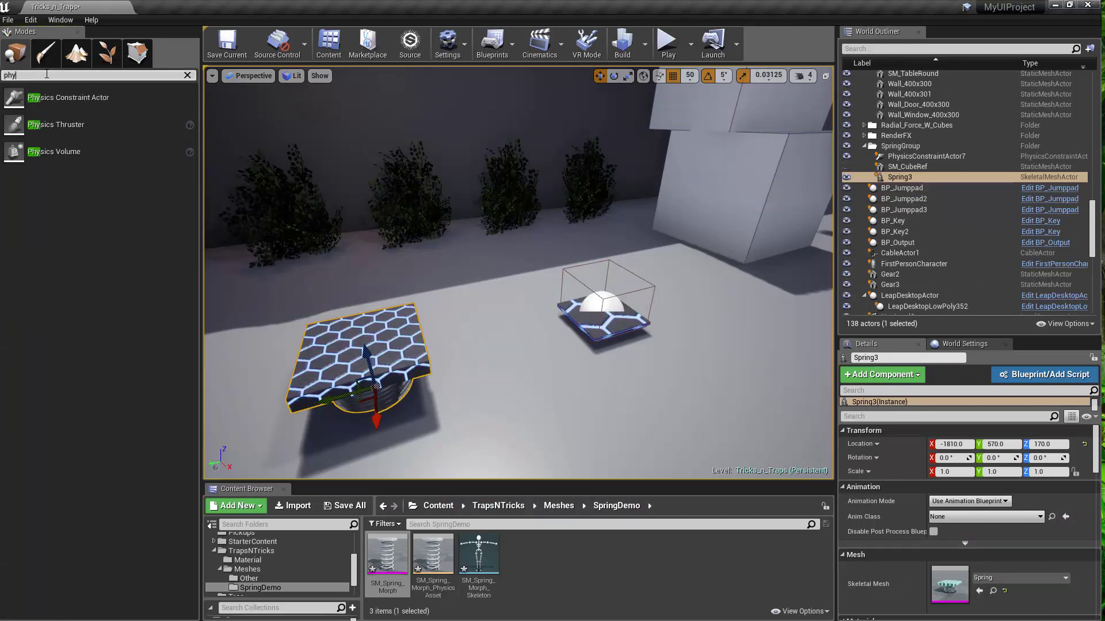
left_click_drag(84, 97, 480, 388)
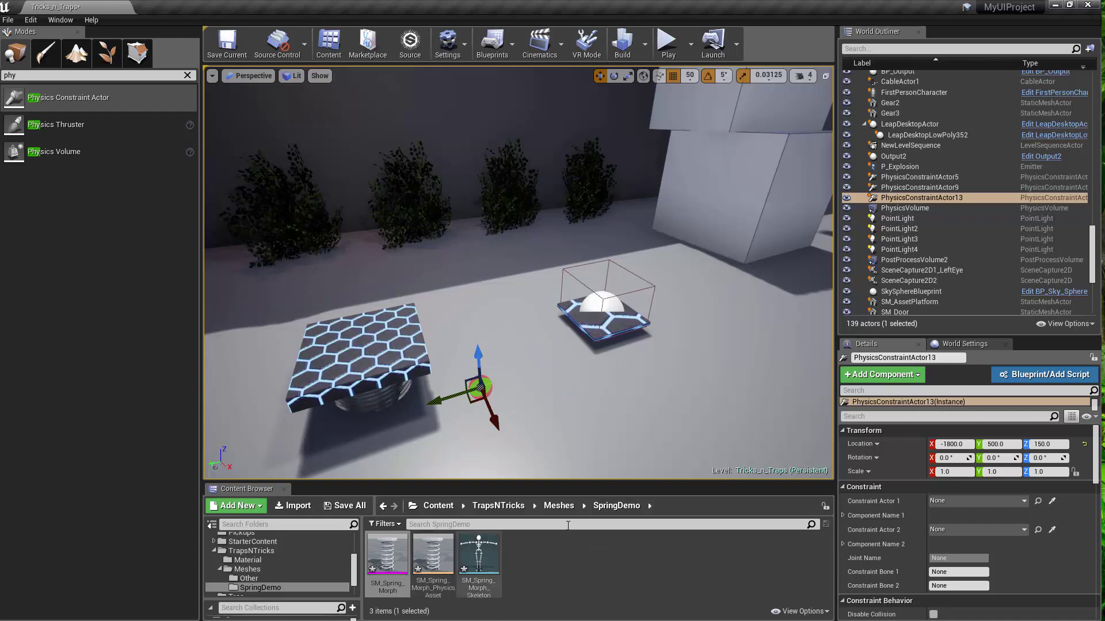
Step: Place the SM_CubeRef mesh from the Meshes folder at the constraint's position and raise it to Z 200
left_click(559, 506)
left_click_drag(479, 553, 463, 375)
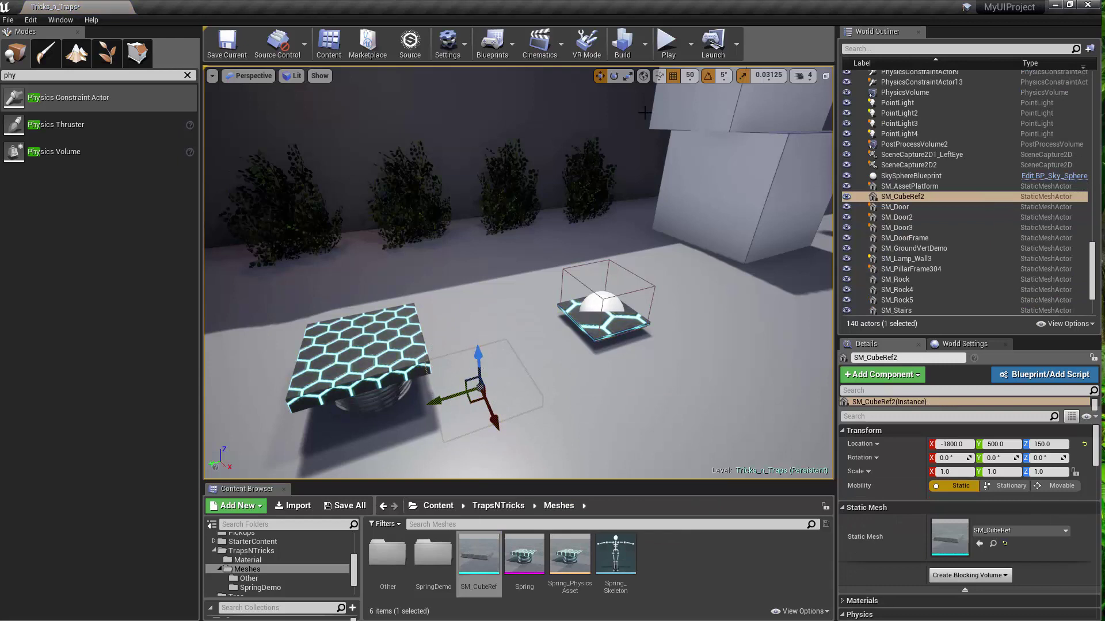
left_click_drag(478, 354, 481, 284)
right_click_drag(481, 374, 489, 339)
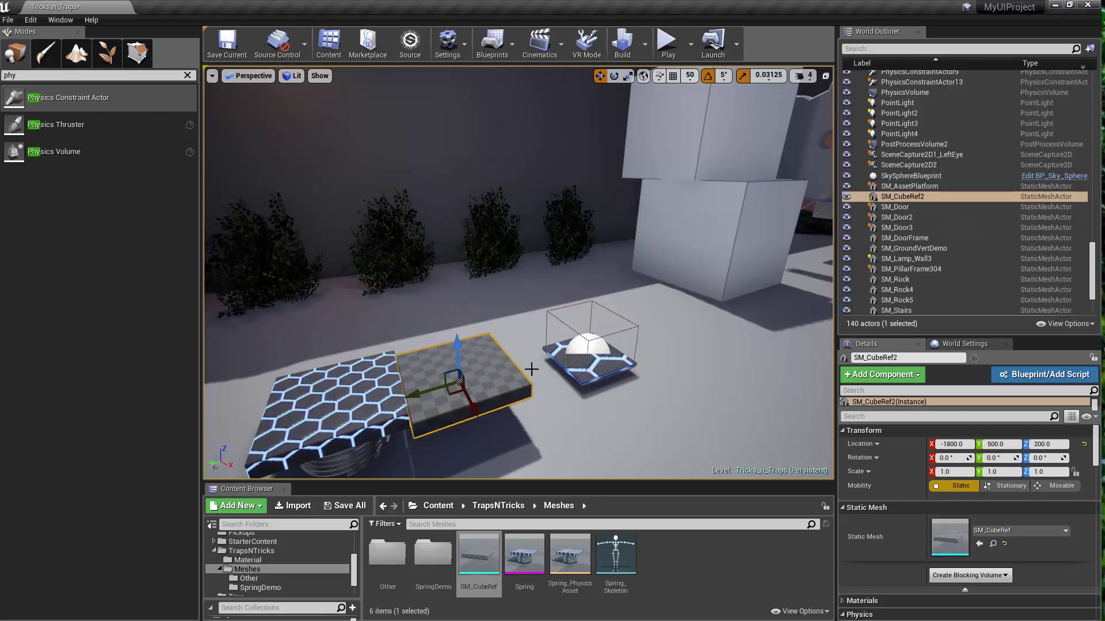
Step: Use wireframe view to select the new physics constraint and raise it to about Z 172, just beneath the reference cube
mouse_move(488, 314)
right_mouse_down()
mouse_move(488, 271)
mouse_move(488, 314)
right_mouse_up()
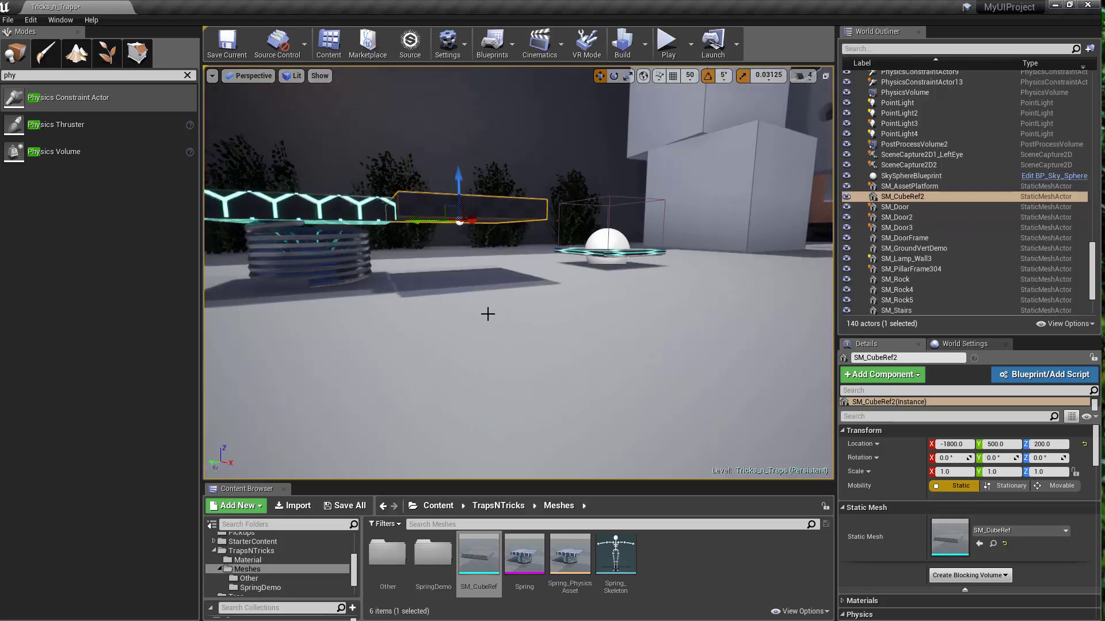
key("F1")
key("F3")
key("F1")
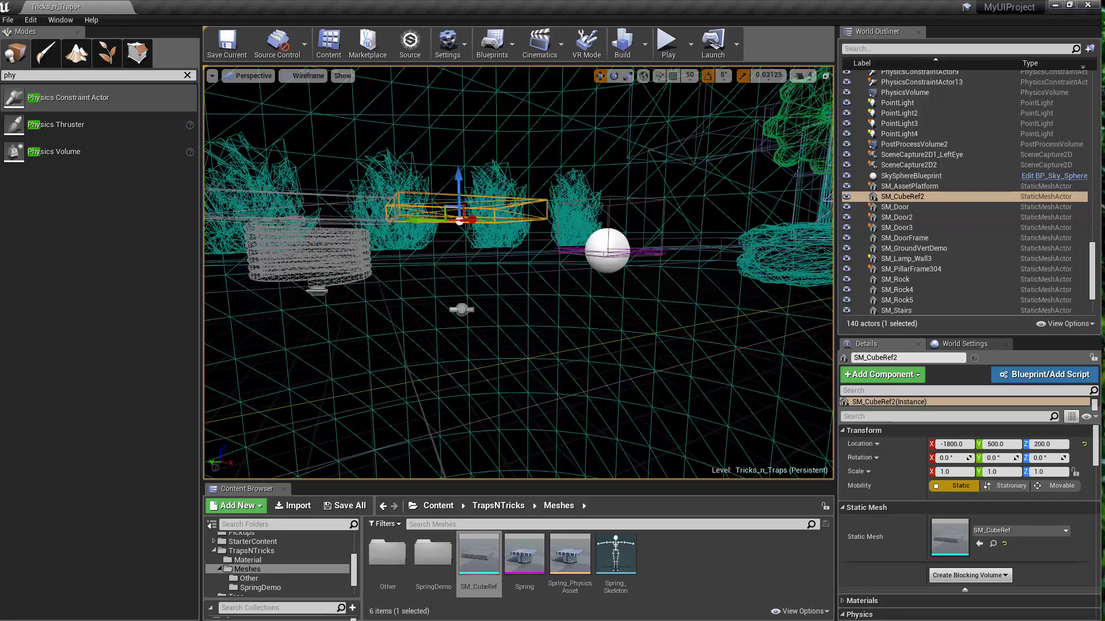
left_click(462, 309)
left_click_drag(458, 282, 459, 218)
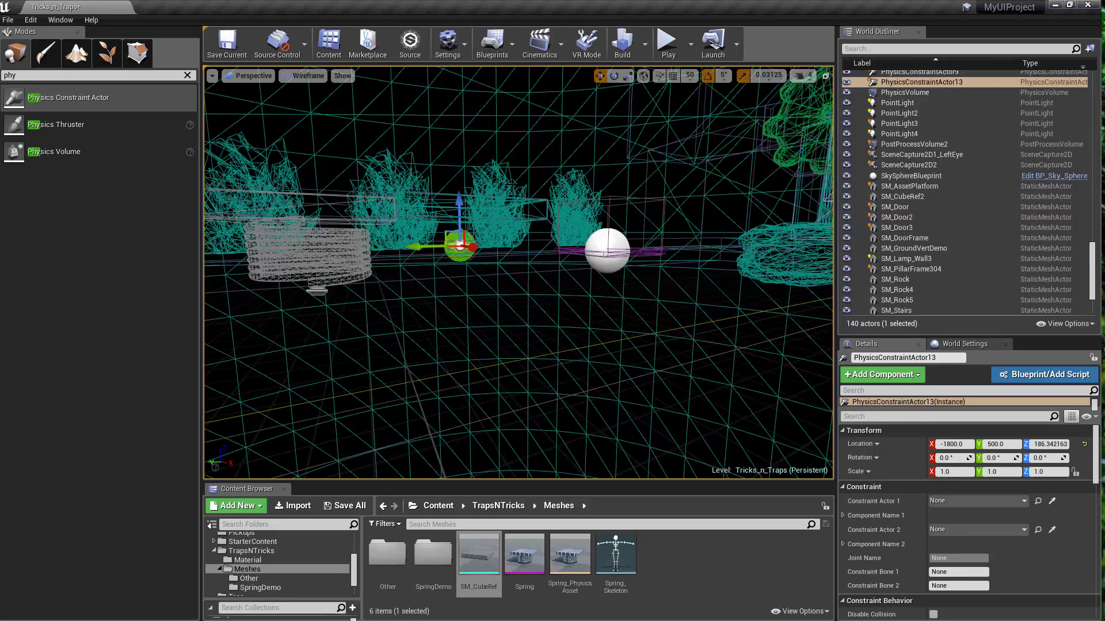
key("F2")
key("F3")
mouse_move(523, 226)
right_mouse_down()
mouse_move(524, 265)
mouse_move(524, 226)
right_mouse_up()
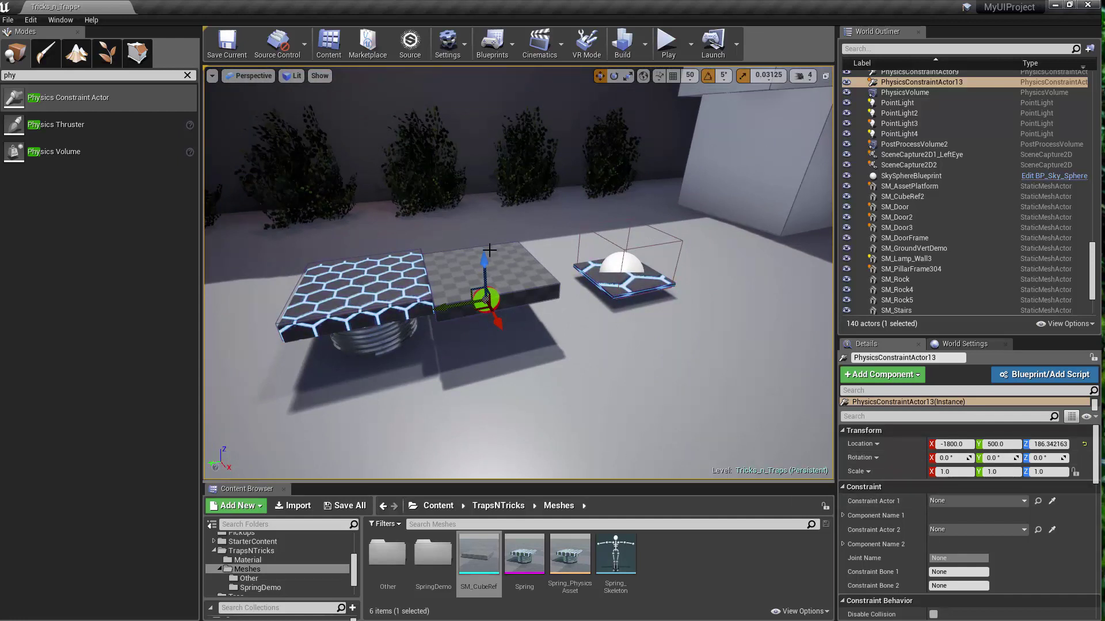
left_click_drag(484, 271, 489, 291)
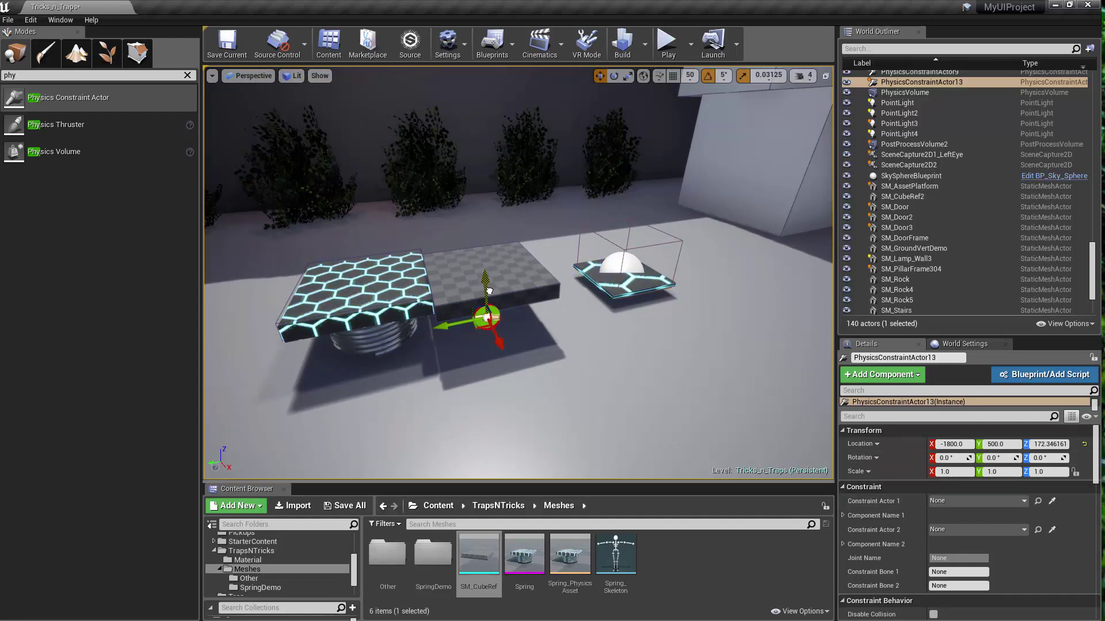
Step: Assign SM_CubeRef2 as the constraint's Constraint Actor 1 and lower the constraint to about Z 163
left_click(1050, 502)
left_click(518, 268)
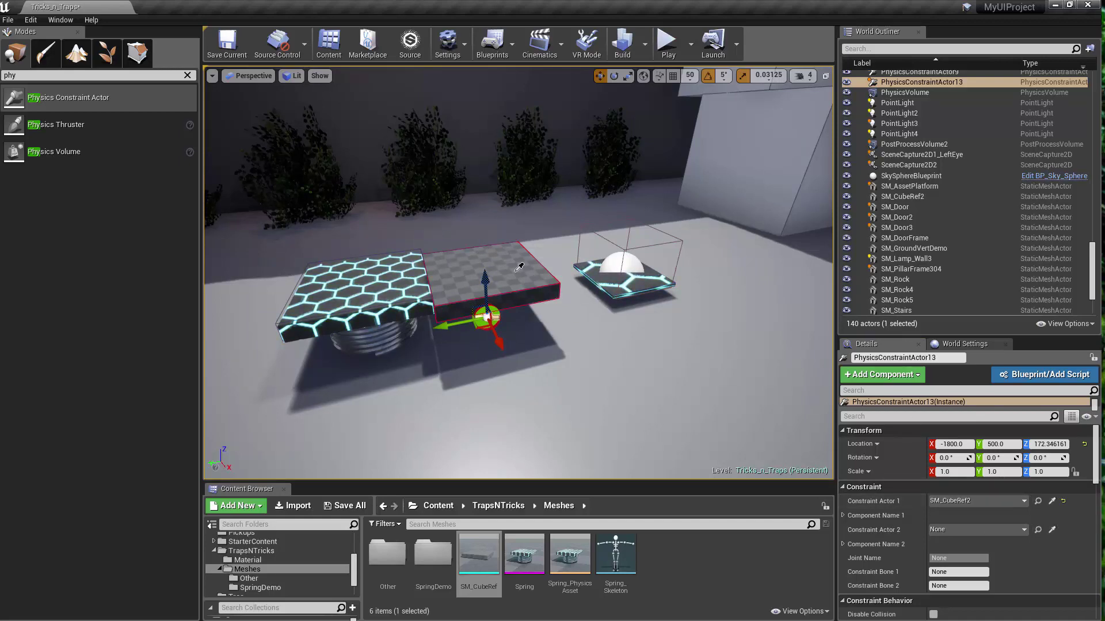
right_click_drag(570, 315, 518, 311)
mouse_move(569, 317)
left_mouse_down("ctrl")
mouse_move(569, 297)
mouse_move(569, 329)
left_mouse_up("ctrl")
right_click_drag(569, 330, 515, 338)
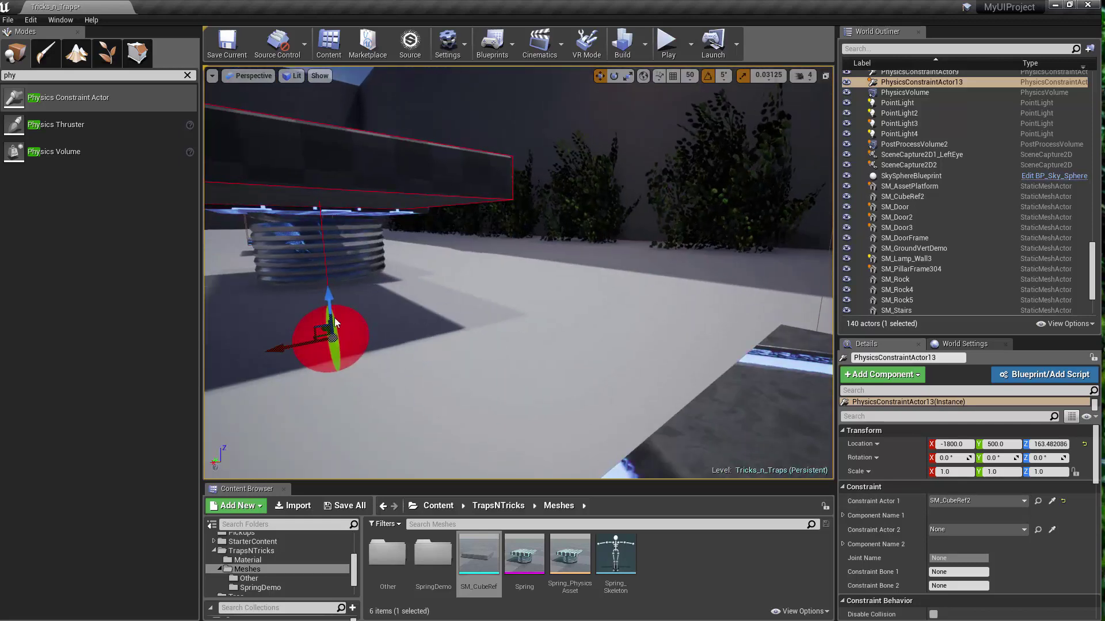
right_click_drag(436, 318, 579, 364)
Step: Review the new physics constraint's constraint, behavior, linear limit and linear motor settings
scroll(488, 327, "down", 5)
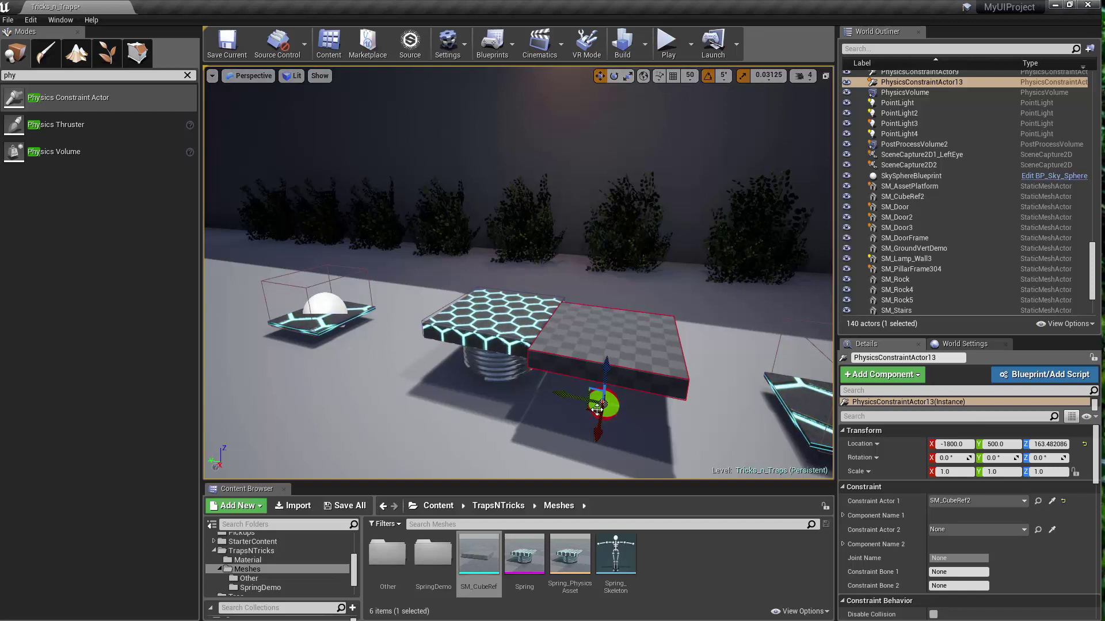
scroll(862, 496, "down", 5)
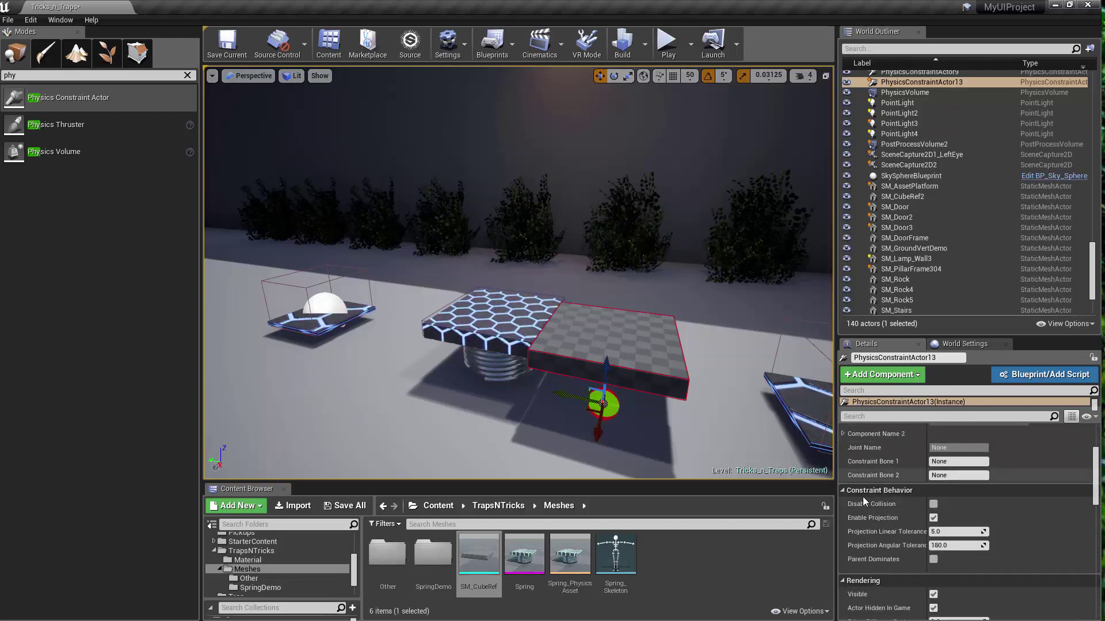
scroll(862, 495, "up", 3)
scroll(862, 496, "up", 3)
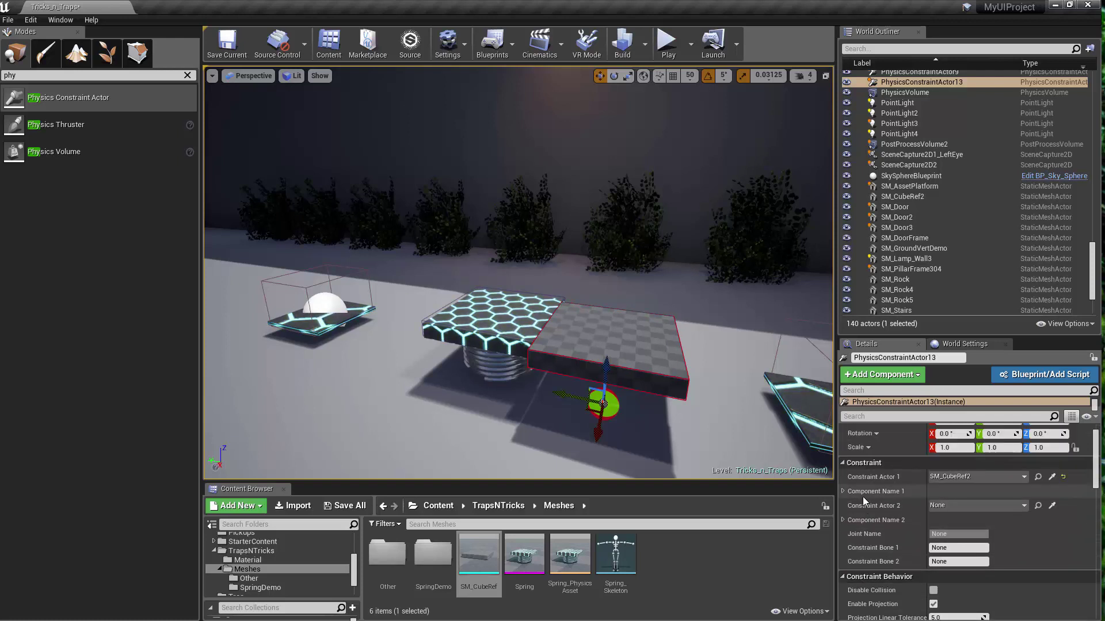
scroll(862, 496, "down", 2)
scroll(861, 496, "down", 8)
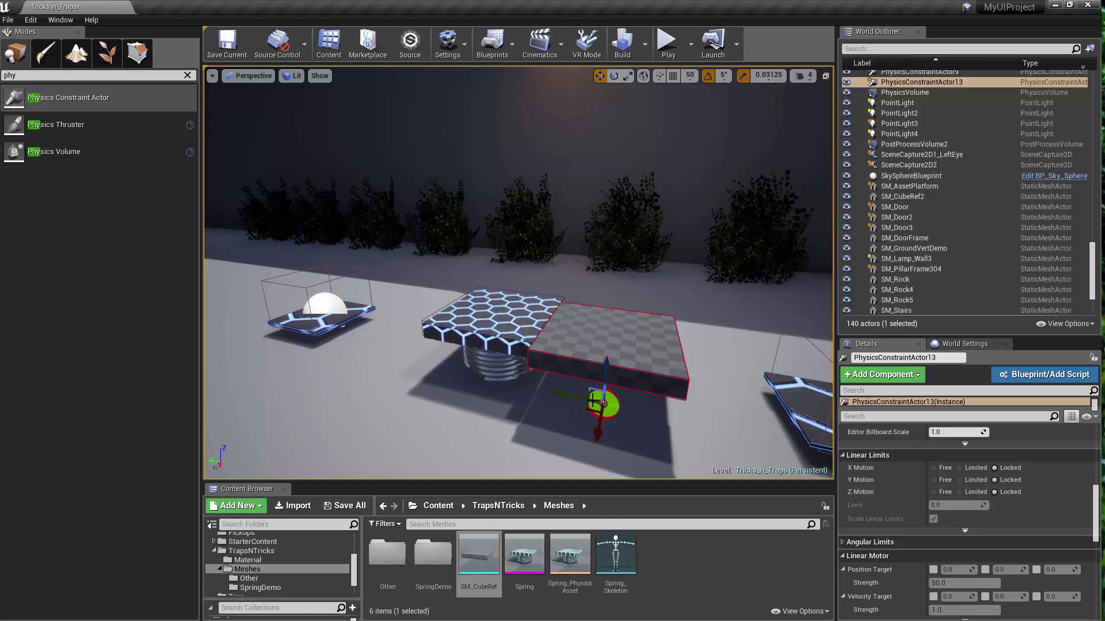
Step: Examine the existing hex-tiled spring and the linear limit and linear motor settings of its PhysicsConstraintActor7
left_click(496, 328)
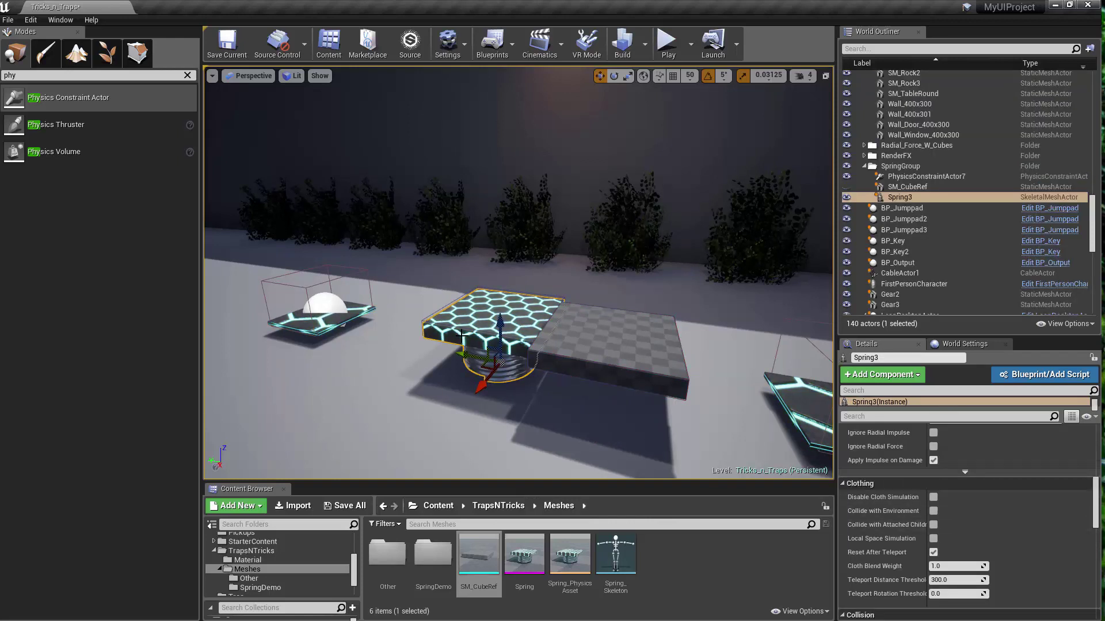
scroll(905, 481, "down", 2)
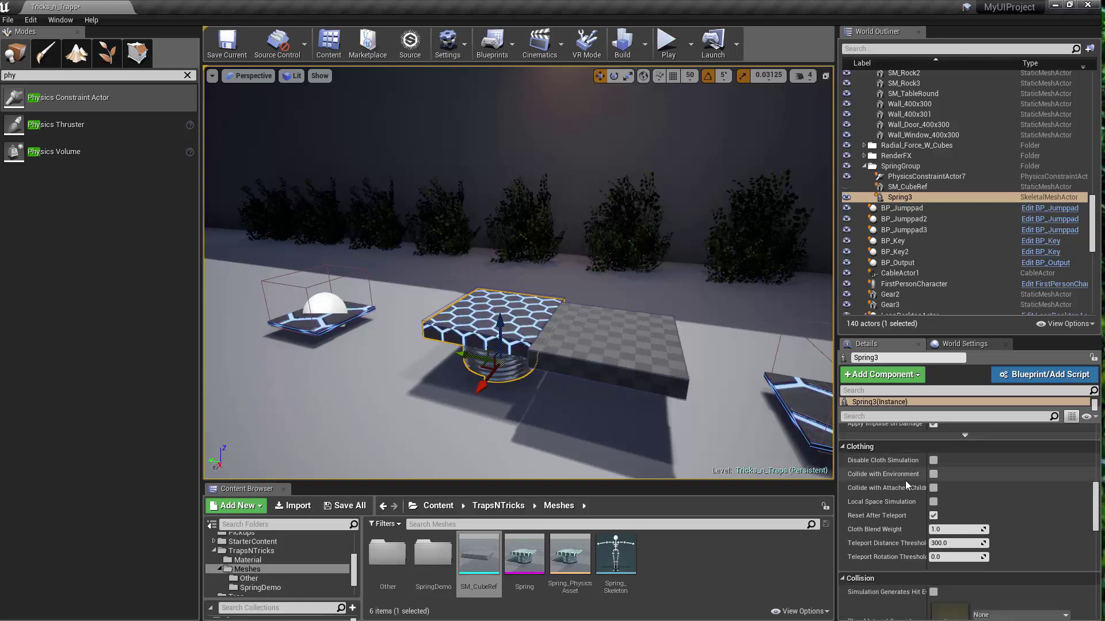
scroll(906, 481, "down", 5)
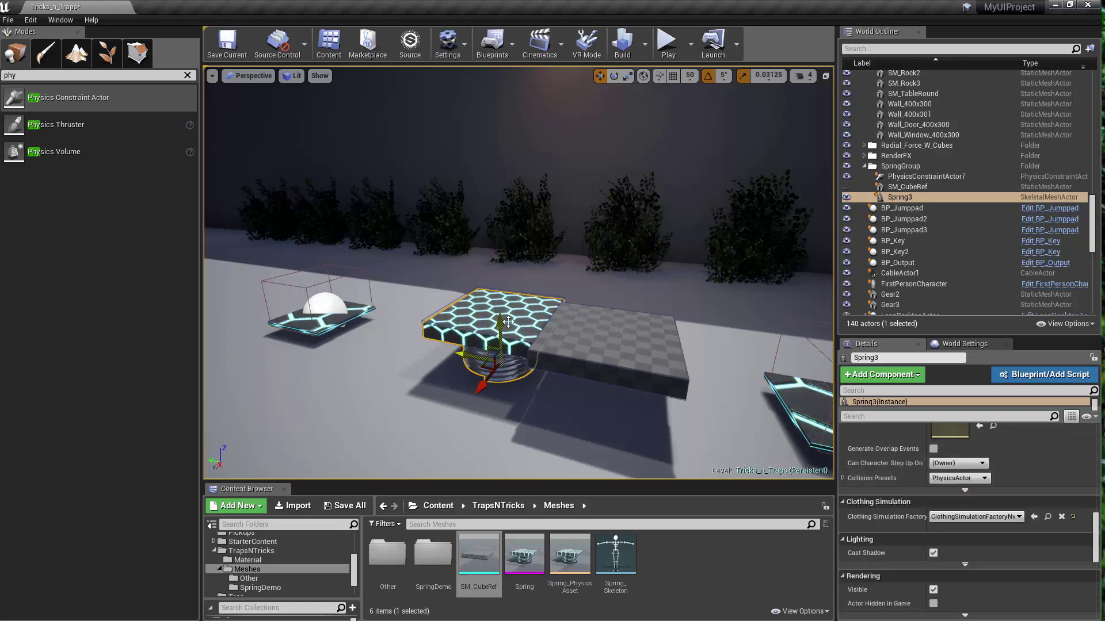
left_click(909, 178)
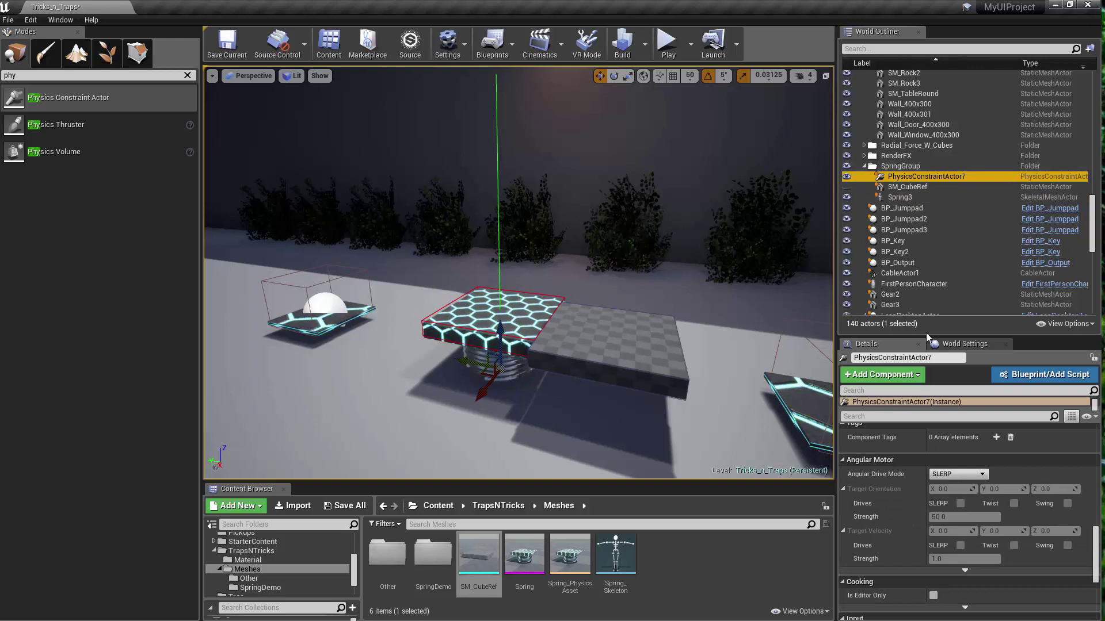
scroll(903, 501, "up", 15)
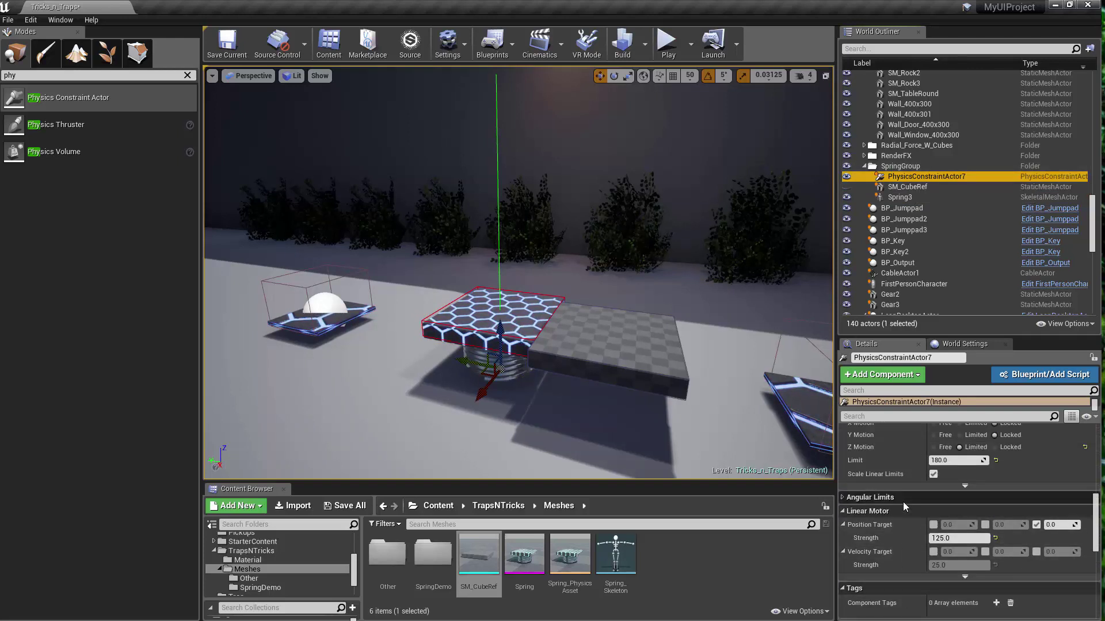
scroll(965, 489, "down", 5)
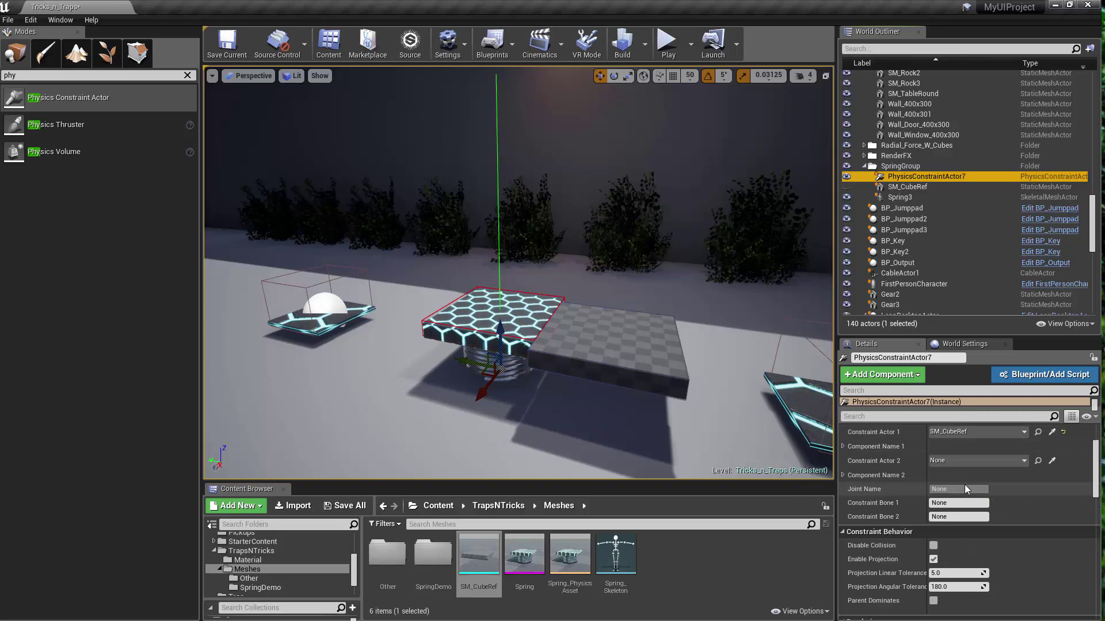
scroll(947, 495, "down", 4)
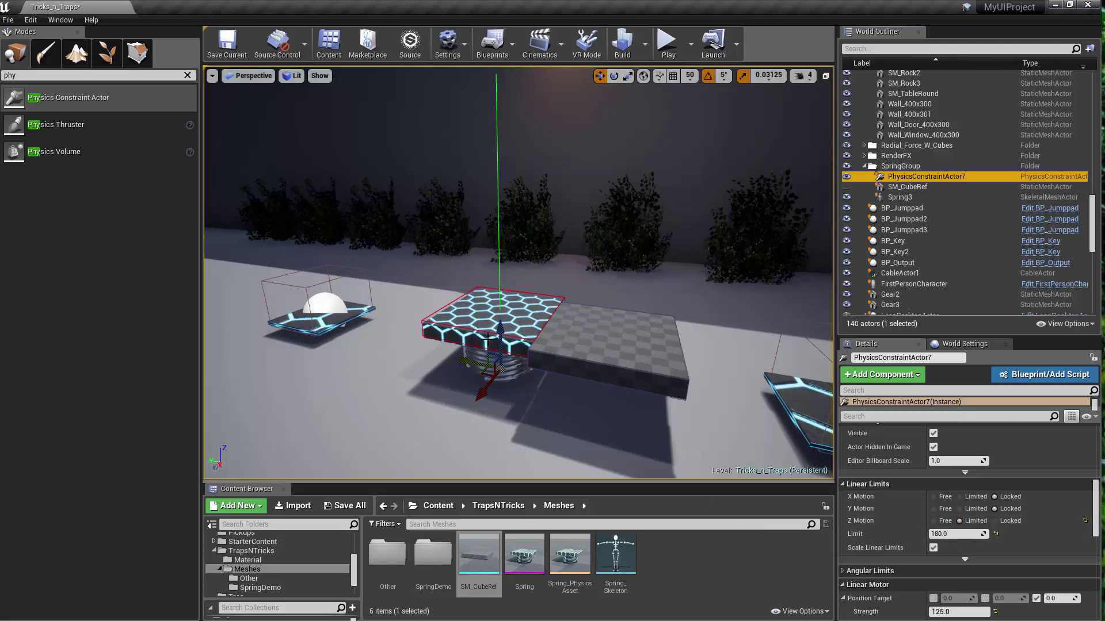
scroll(890, 475, "down", 5)
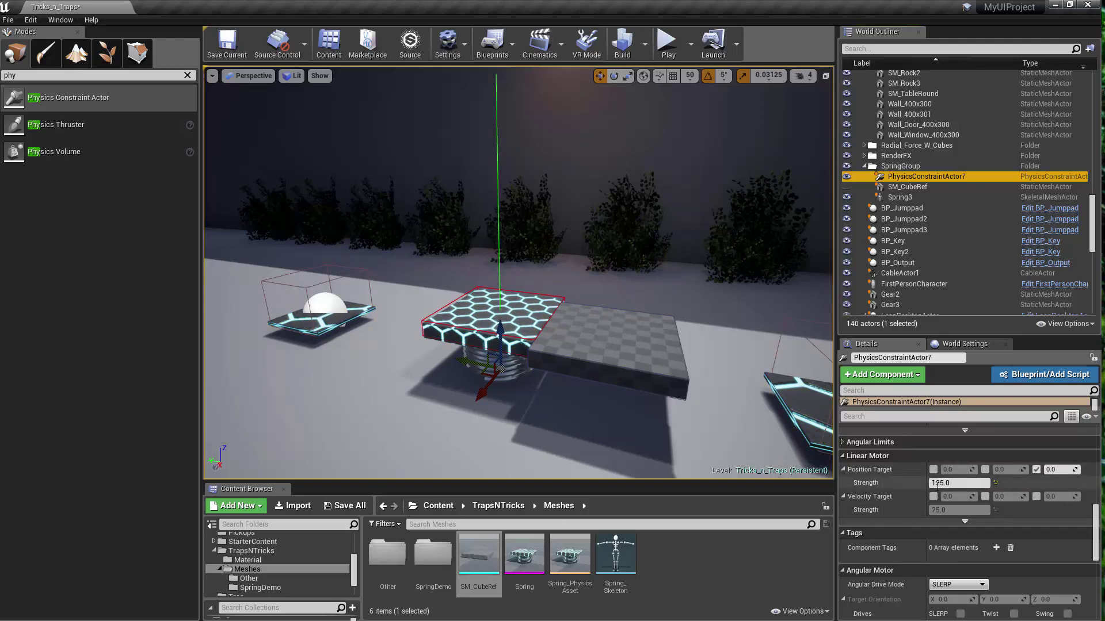
scroll(955, 485, "down", 4)
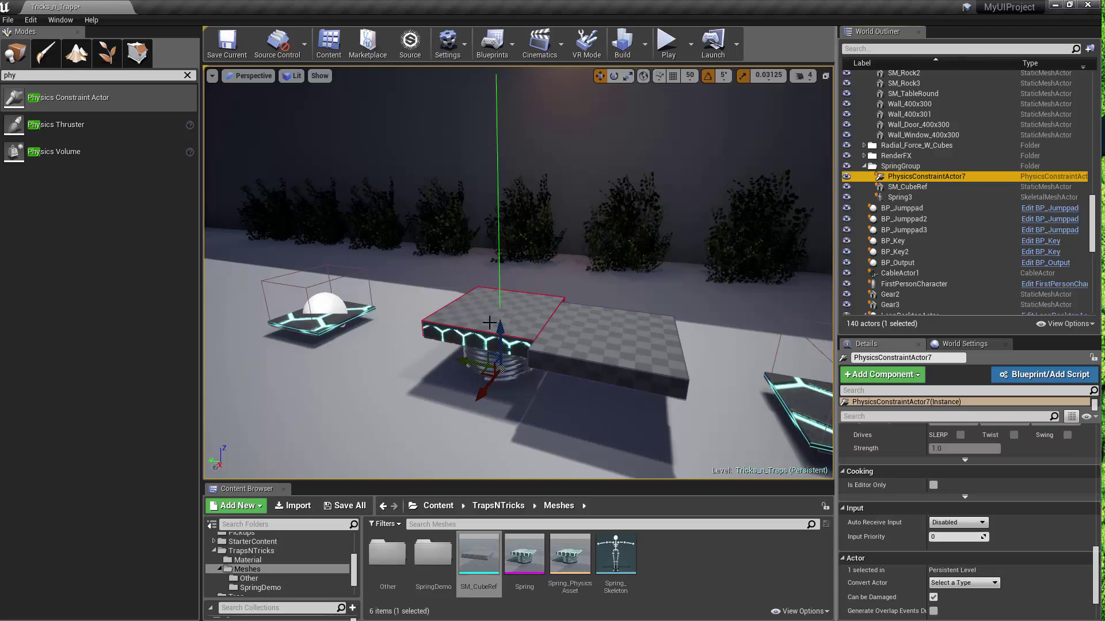
Step: Select the Spring3 skeletal mesh in the level and create a reference to it in the Level Blueprint's Event Graph
left_click_drag(1104, 118, 875, 284)
left_click_drag(481, 484, 493, 409)
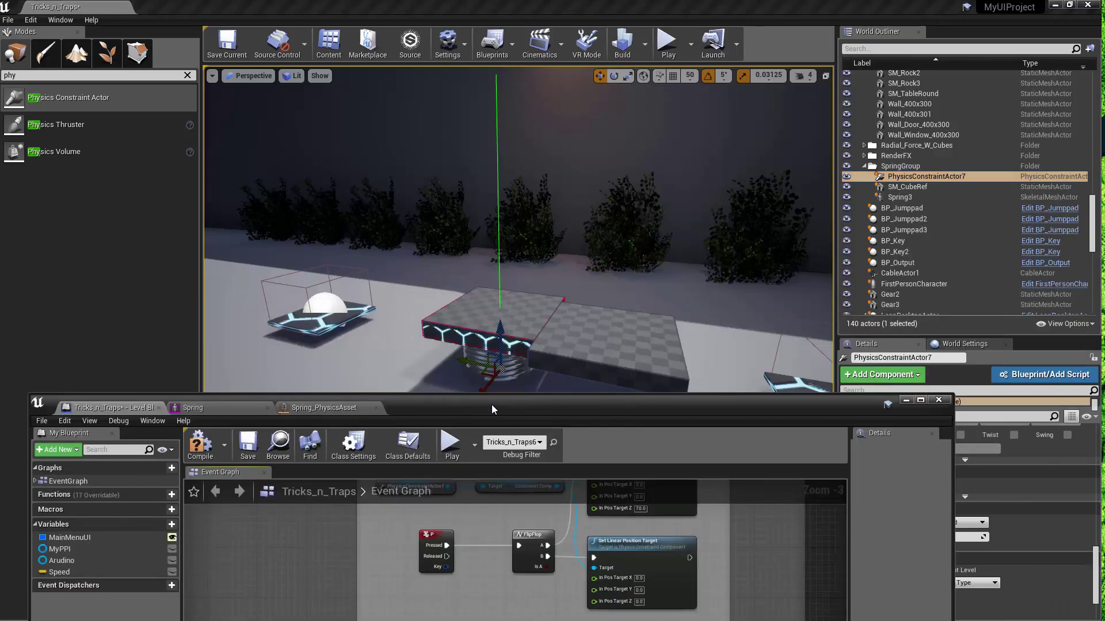
left_click(477, 364)
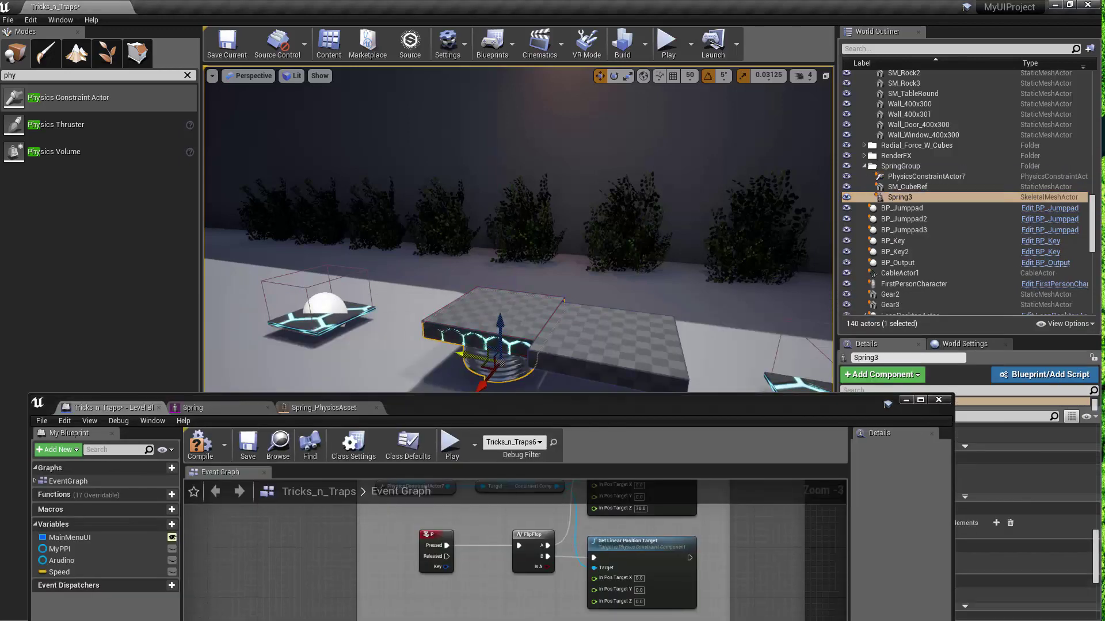
left_click(917, 194)
left_click_drag(412, 404, 354, 149)
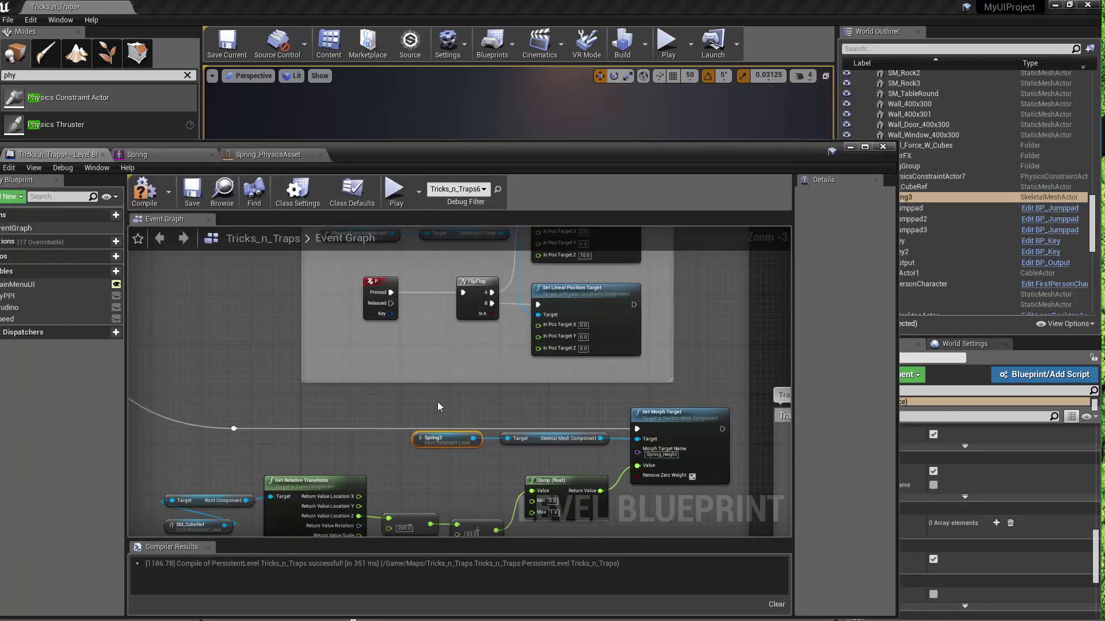
right_click(426, 415)
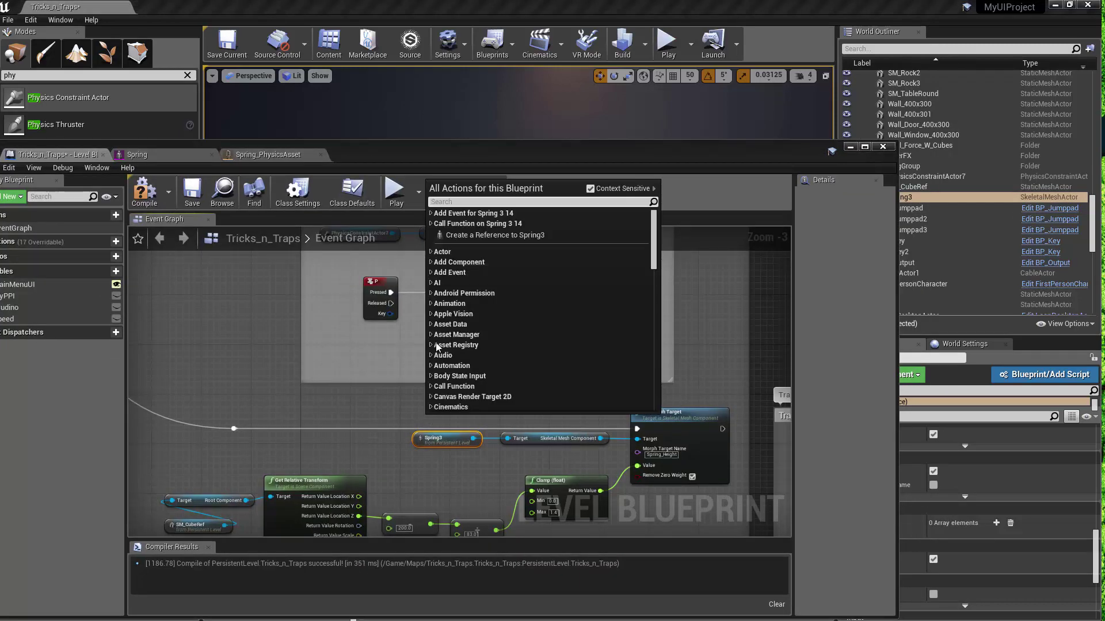
left_click(454, 235)
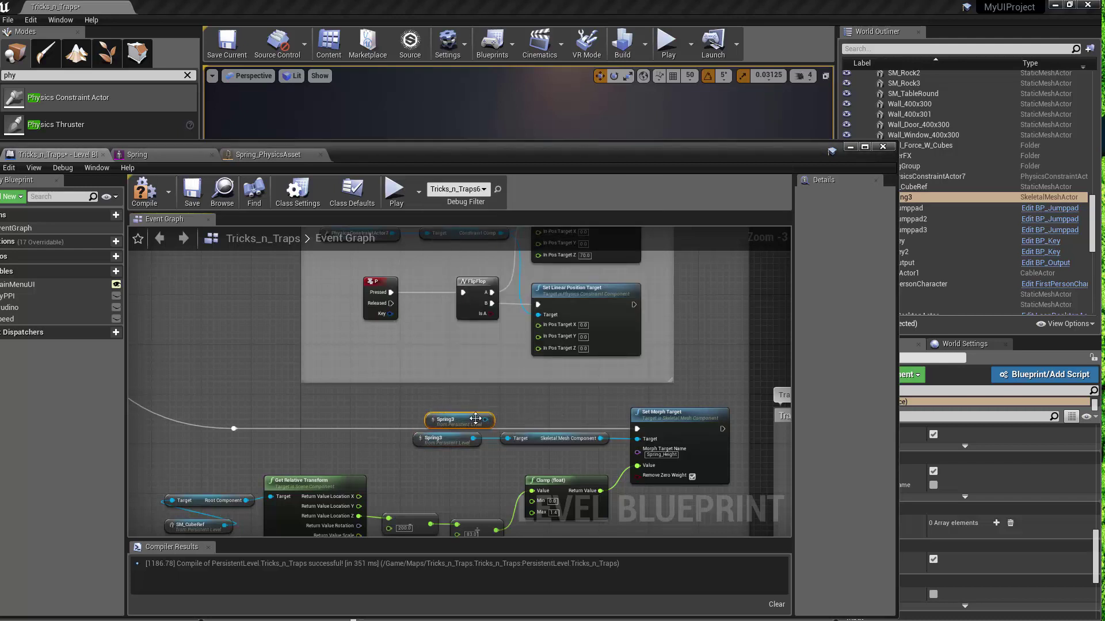
Step: Add a Set Morph Target (SkeletalMeshComponent) node from the new Spring3 reference and move it above the existing morph target node
left_click_drag(485, 419, 529, 414)
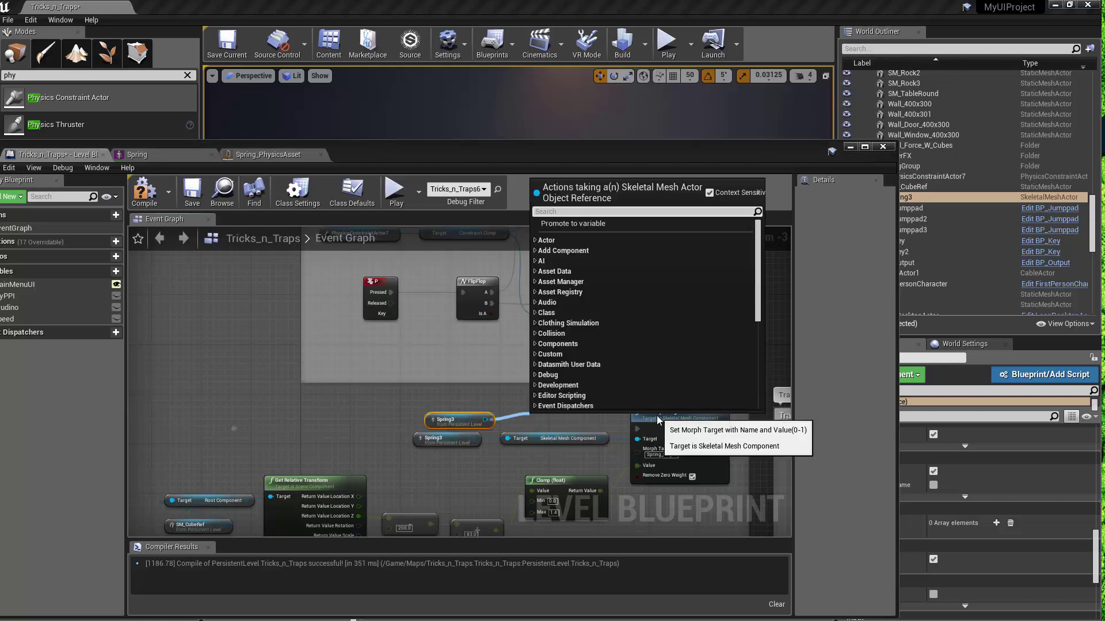
type("morph")
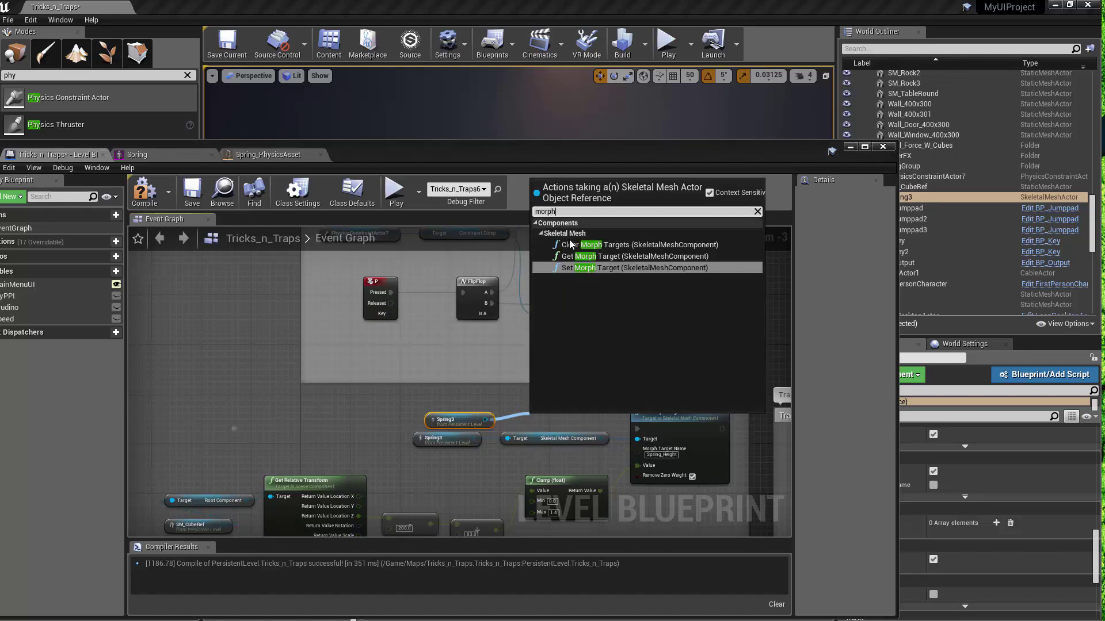
left_click(607, 269)
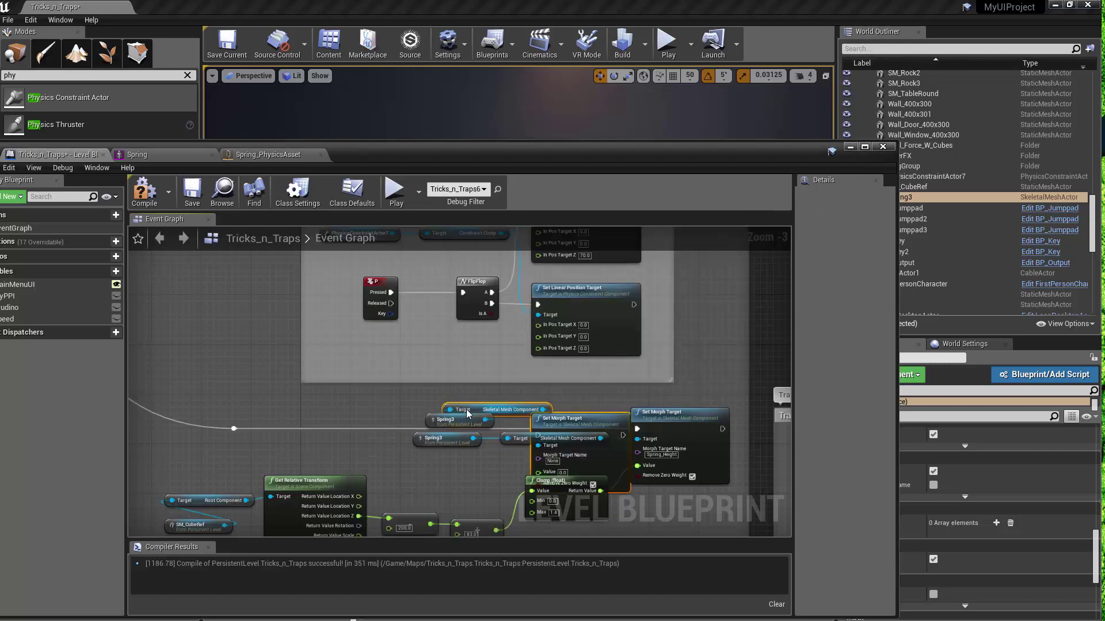
left_click_drag(596, 423, 745, 325)
scroll(715, 324, "up", 2)
right_click_drag(609, 414, 451, 382)
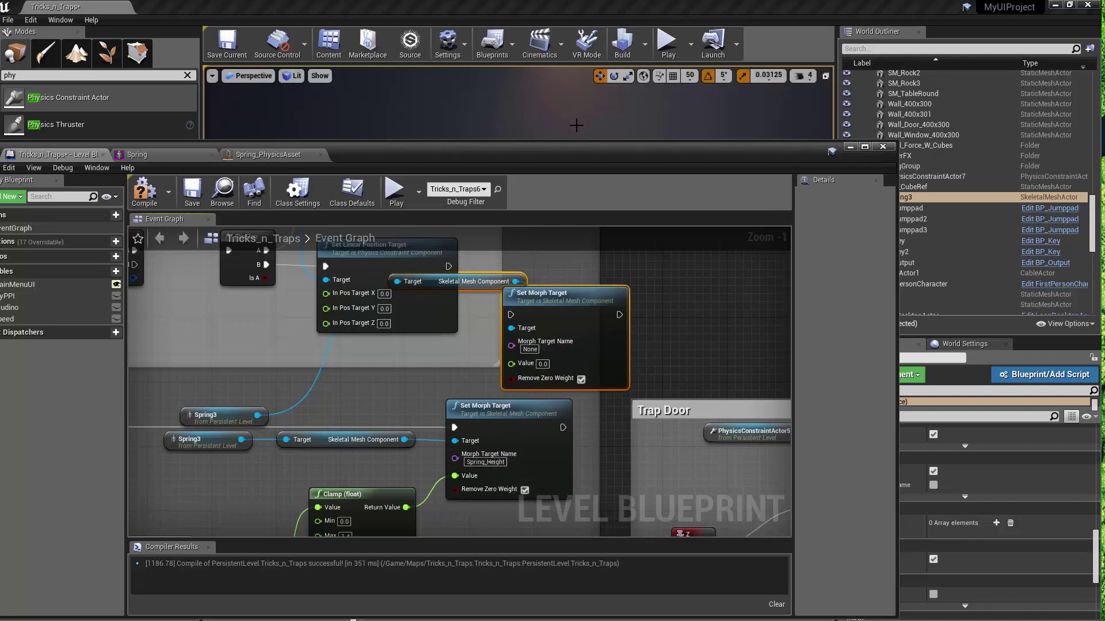
Step: Open the SM_Spring_Morph skeletal mesh from the SpringDemo folder to check the name of its morph target
left_click_drag(548, 162, 1104, 84)
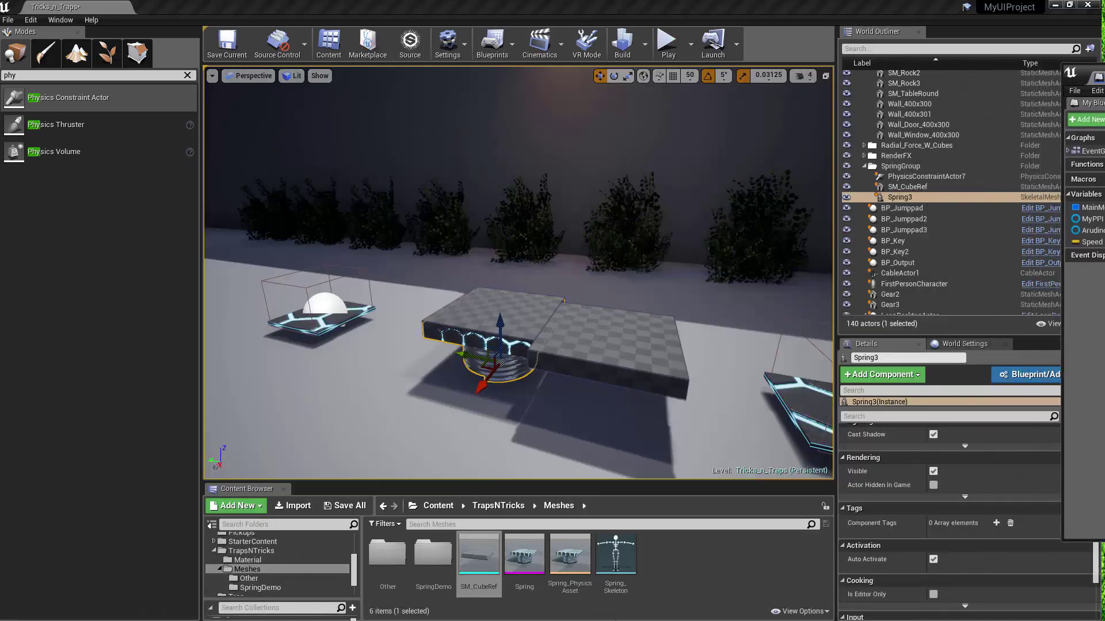
double_click(390, 541)
key("alt+Left")
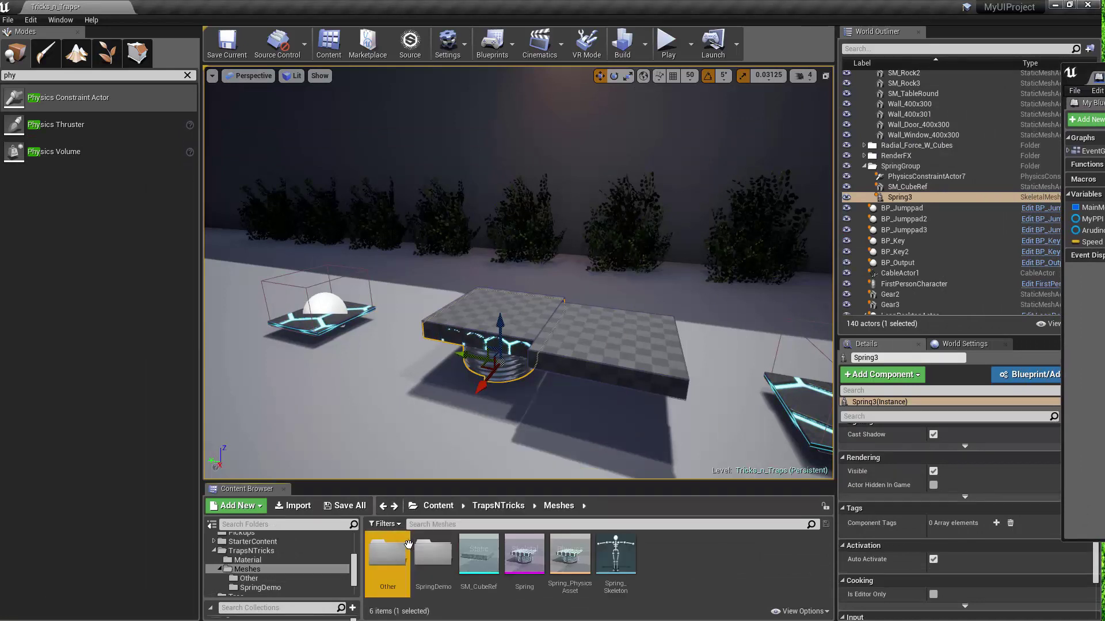
double_click(431, 546)
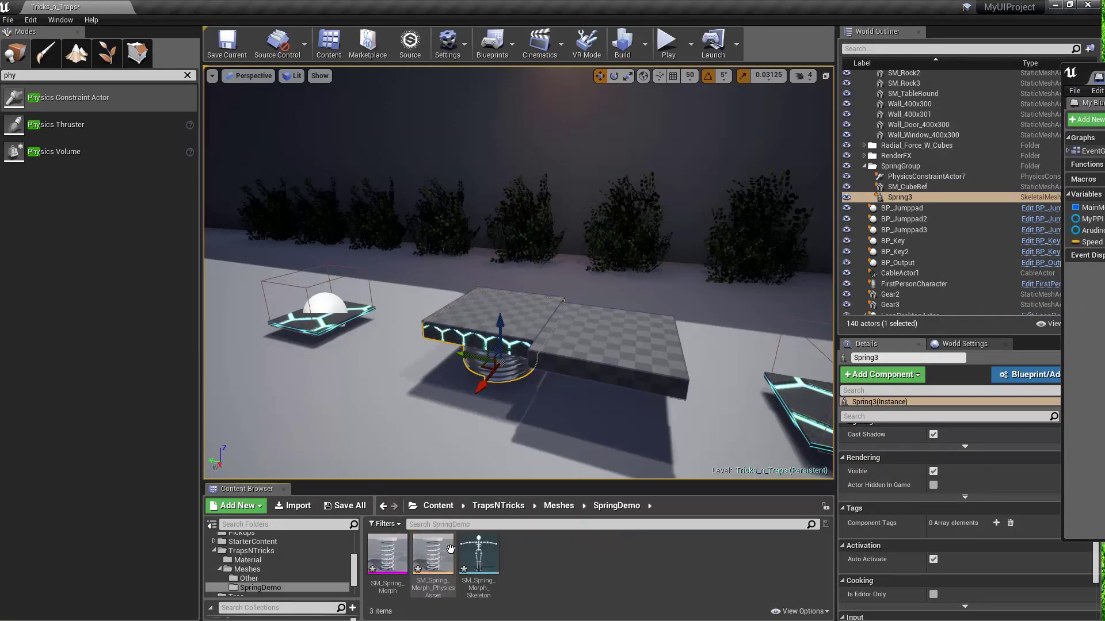
double_click(395, 561)
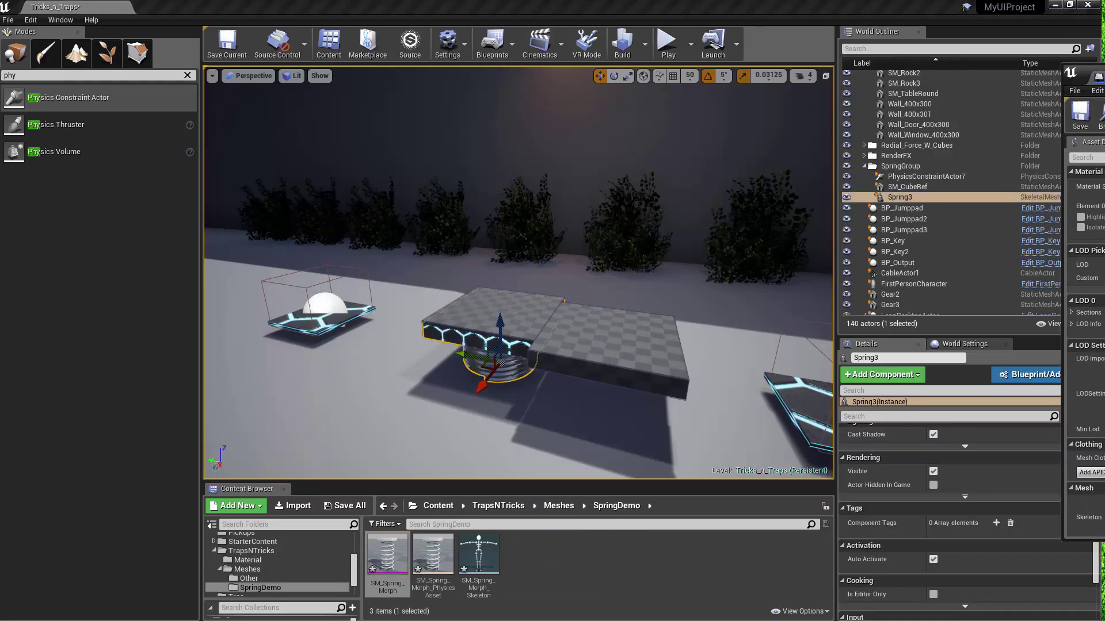
left_click_drag(1082, 70, 968, 98)
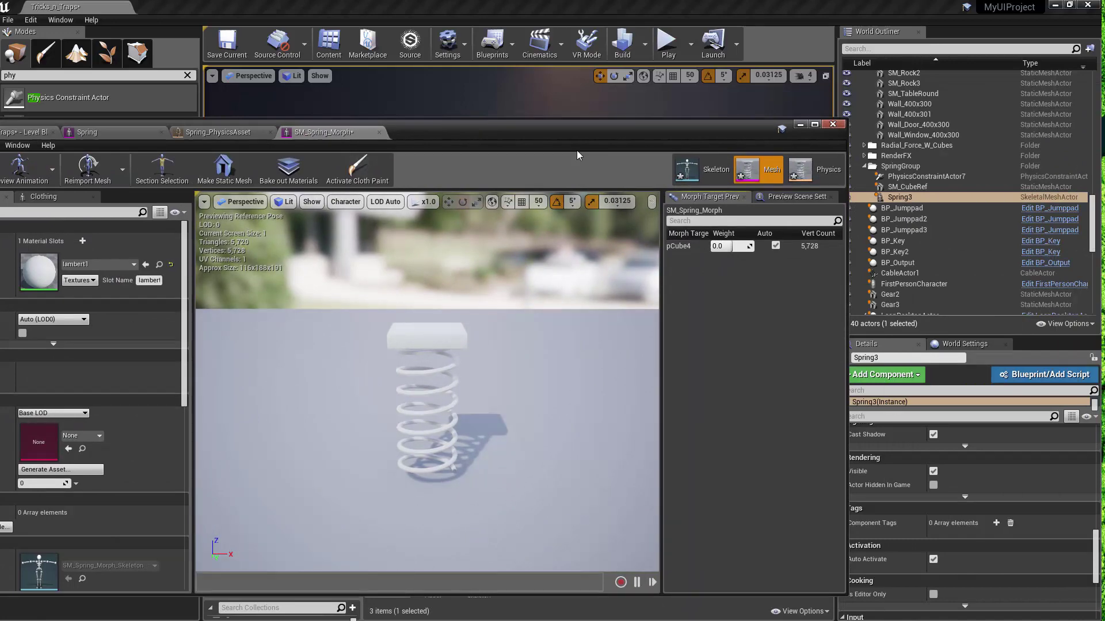
Step: Close the SM_Spring_Morph editor and view the Spring mesh's morph target
left_click(379, 131)
left_click_drag(395, 136, 666, 128)
left_click(398, 130)
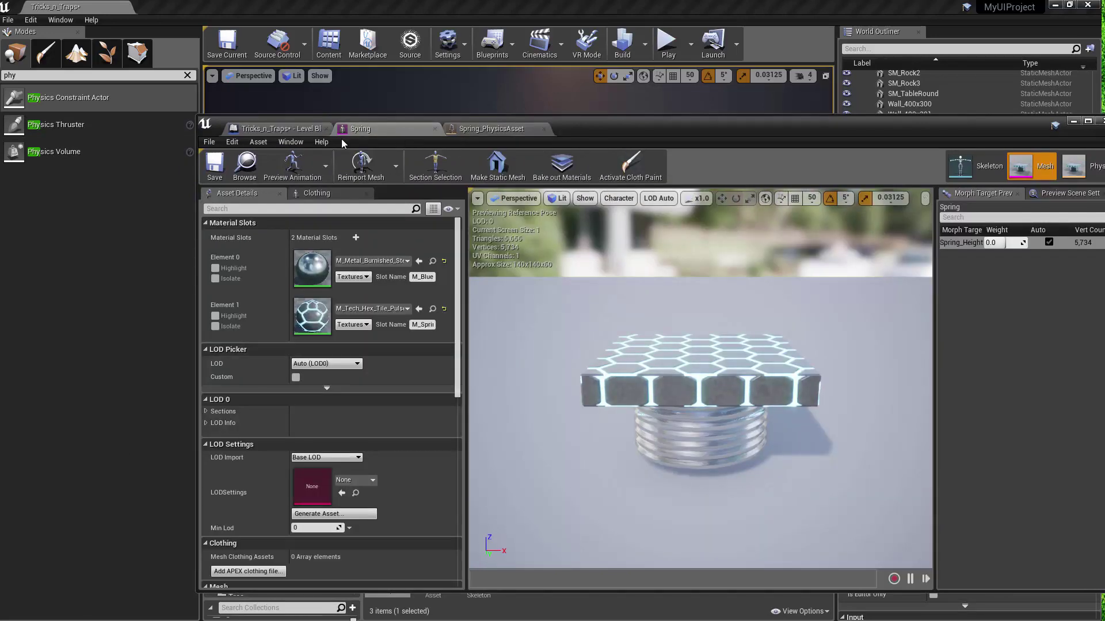
Step: Delete the extra Set Morph Target node and its Skeletal Mesh Component node from the Level Blueprint's Event Graph
left_click(304, 130)
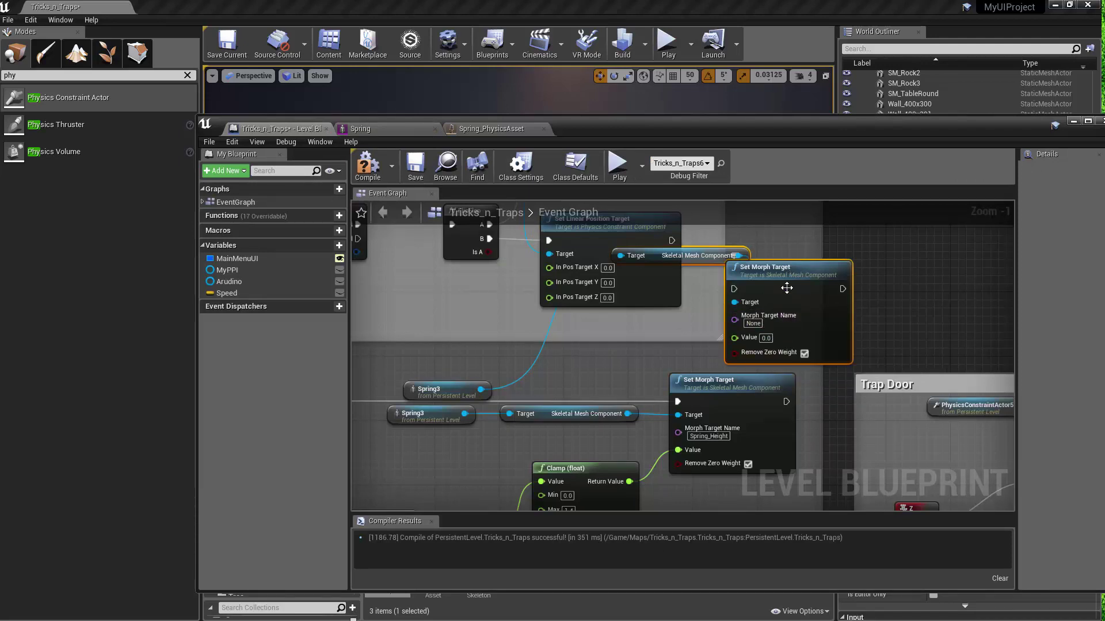
key("Delete")
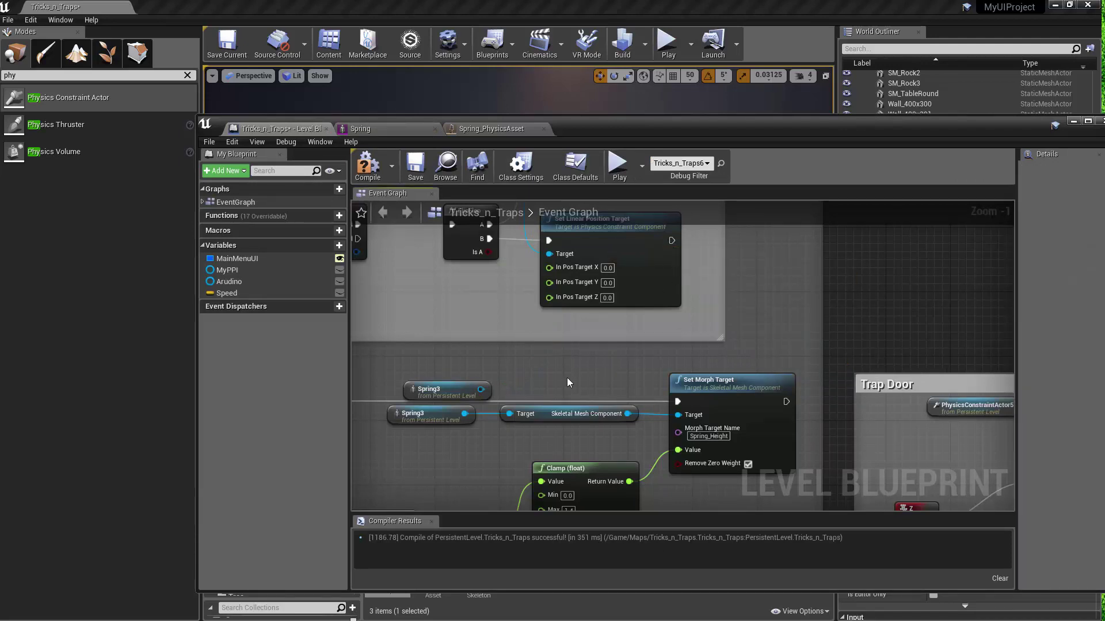
Step: Move the SM_CubeRef reference node in front of the Root Component node that feeds Get Relative Transform
right_click_drag(567, 378, 968, 197)
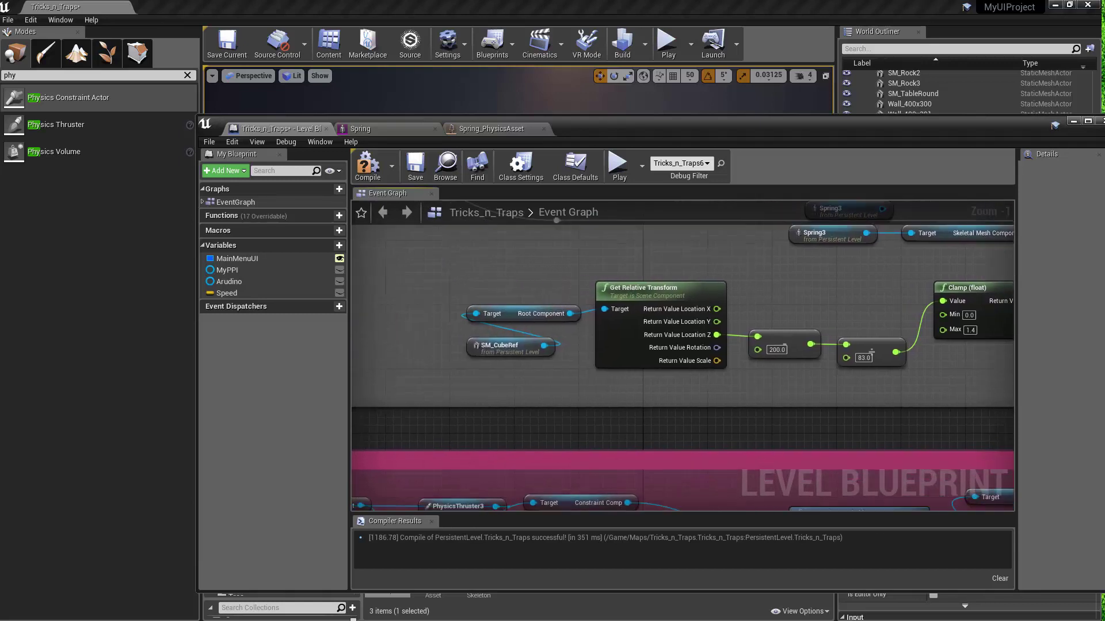
left_click_drag(517, 354, 434, 312)
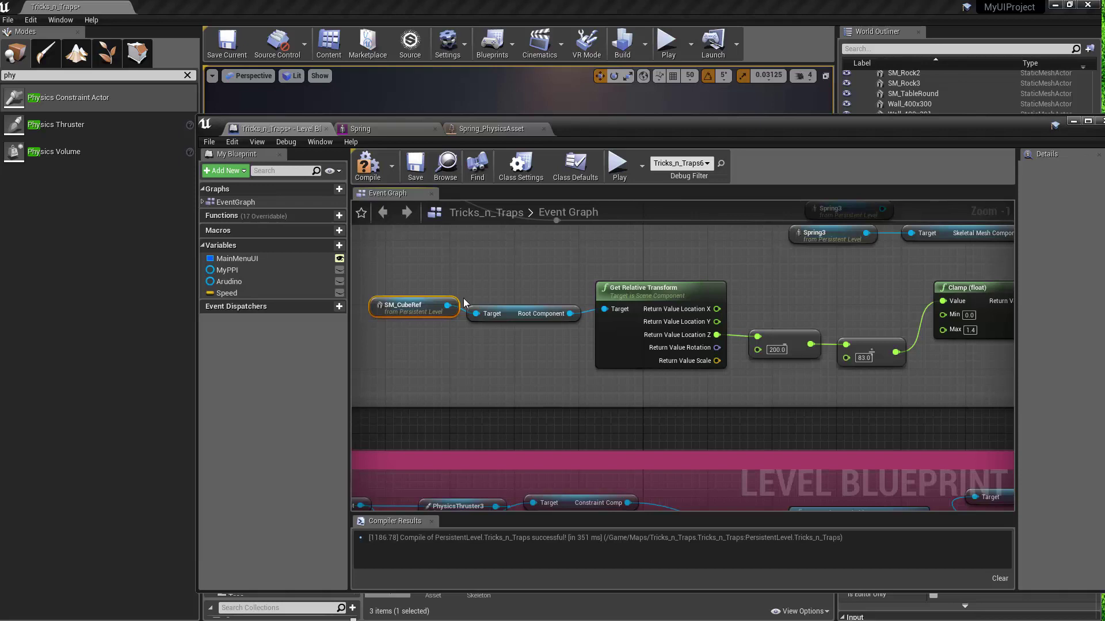
Step: Select the SM_CubeRef on top of the existing spring in the level and inspect its transform and mobility settings
left_click_drag(680, 136, 1101, 133)
left_click(526, 316)
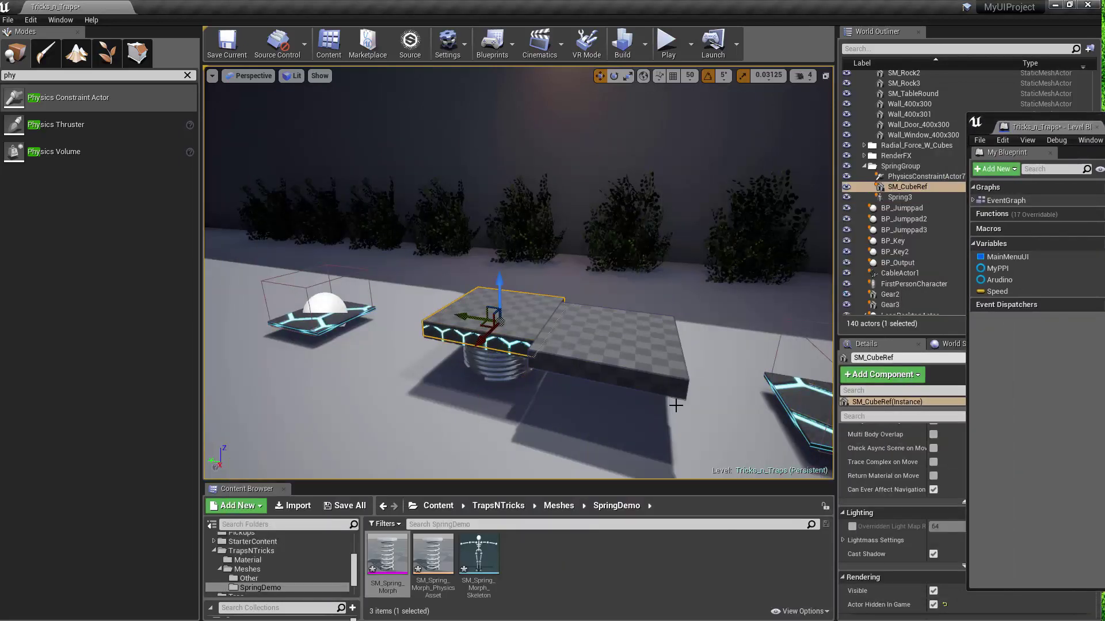
left_click_drag(1052, 122, 1104, 118)
scroll(947, 454, "up", 5)
scroll(949, 463, "up", 8)
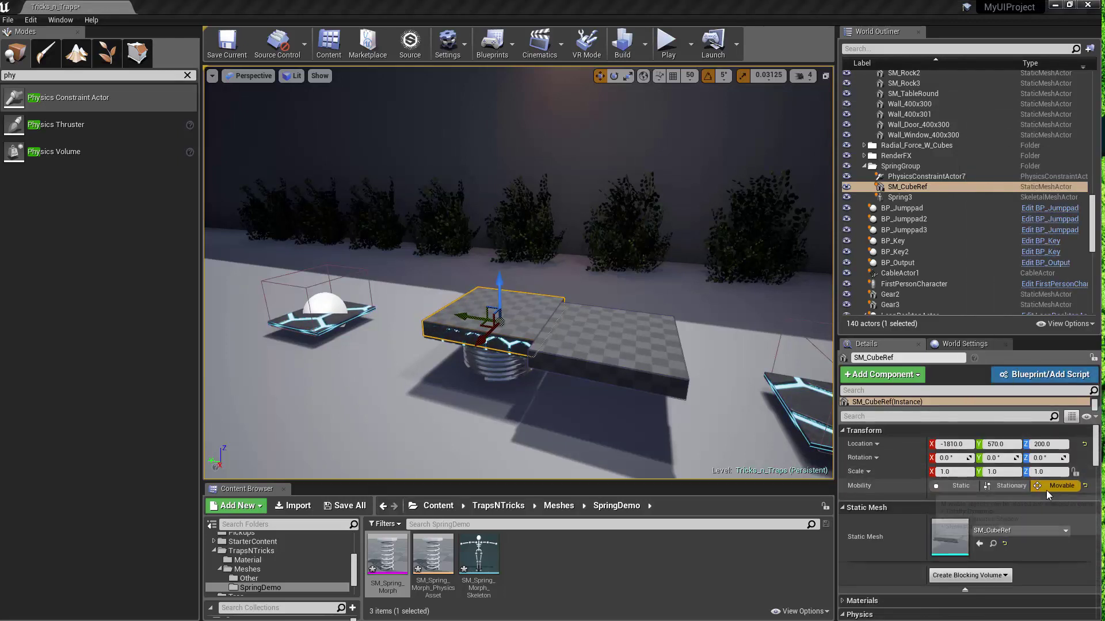
Step: Inspect the SM_CubeRef's physics settings and return to the Level Blueprint's Event Graph
scroll(1046, 483, "down", 4)
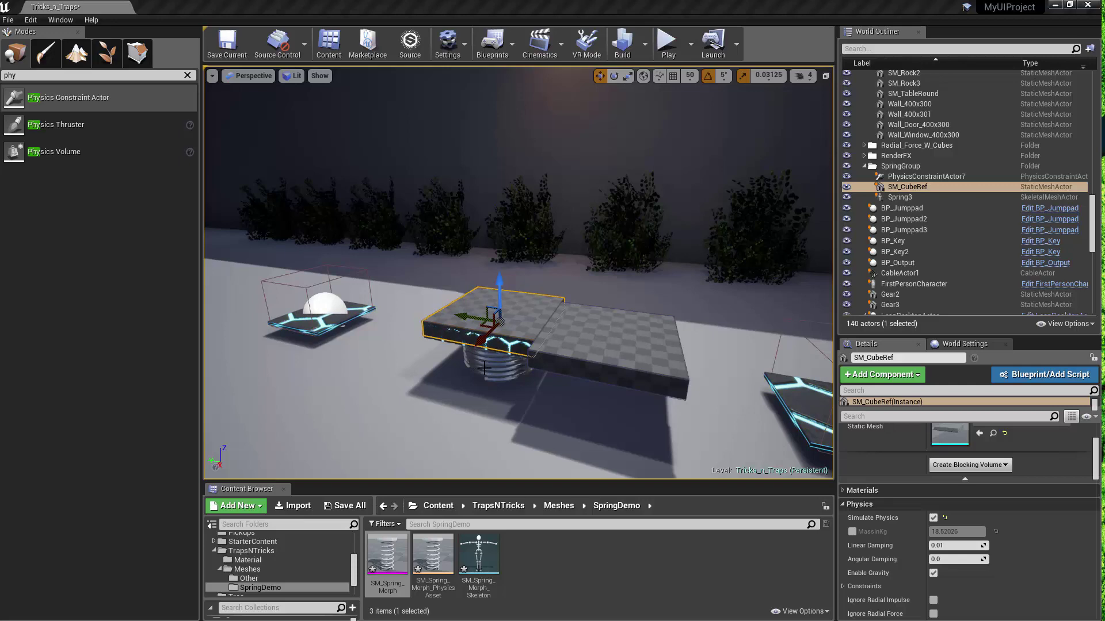
scroll(915, 553, "down", 1)
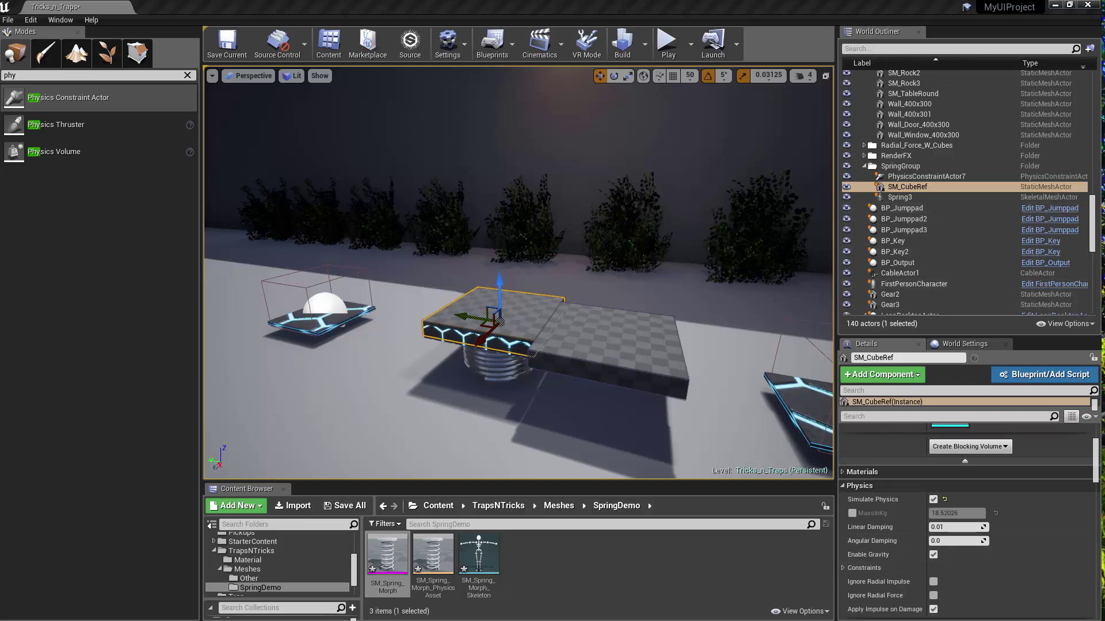
left_click_drag(1104, 134, 466, 64)
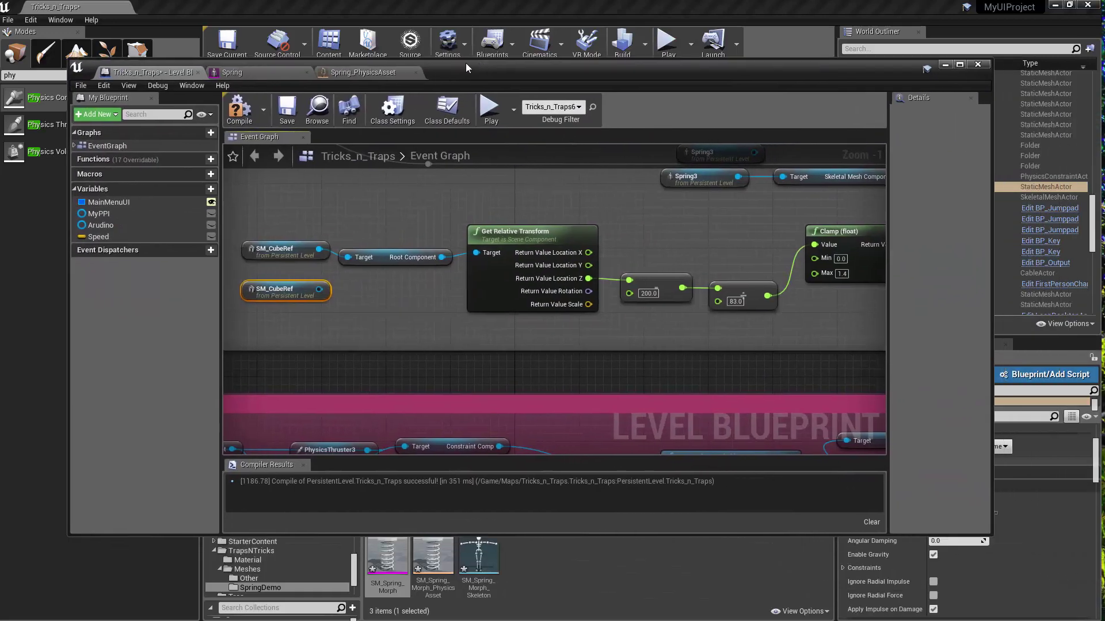
Step: Replace the unconnected SM_CubeRef node with a newly created reference to SM_CubeRef and view the actions available from its output
key("Delete")
right_click(272, 295)
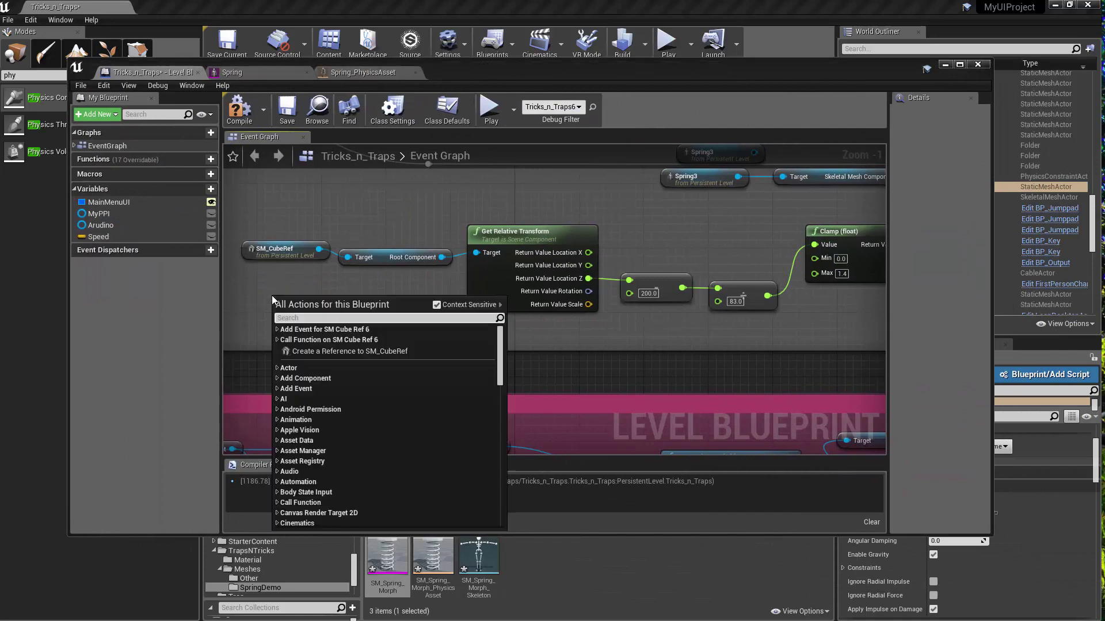
left_click(303, 352)
left_click_drag(351, 305, 401, 306)
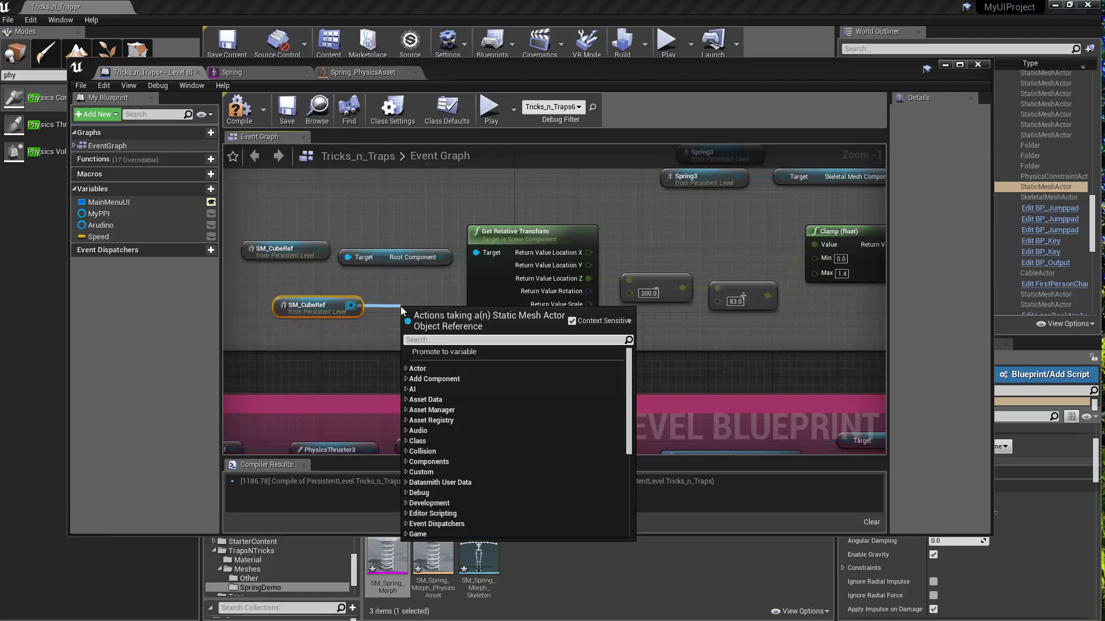
left_click(403, 259)
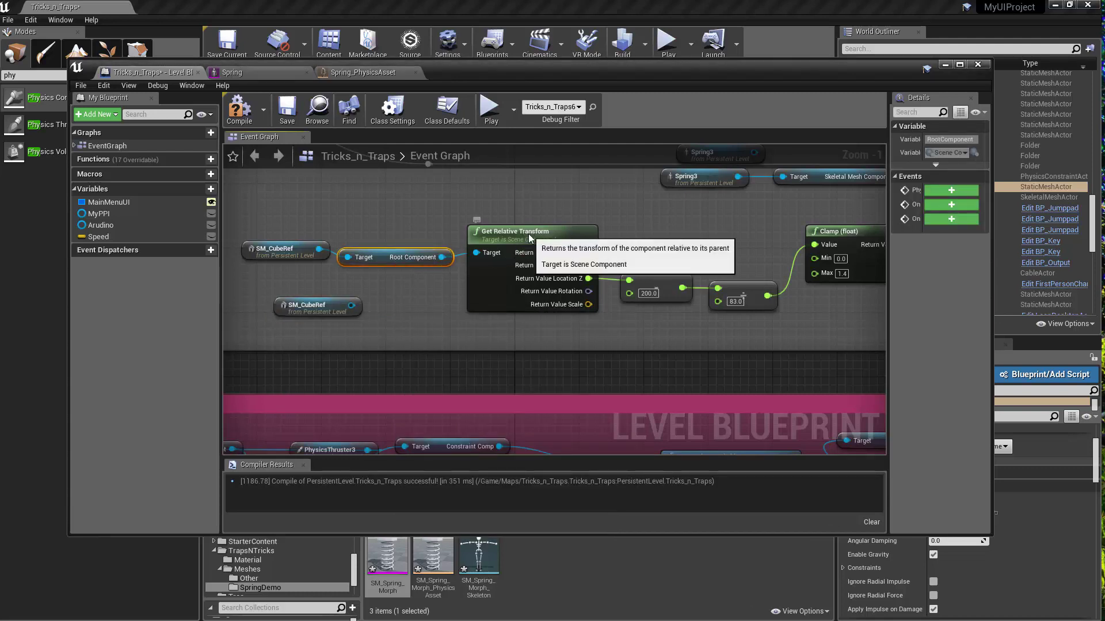
Step: Examine the node chain from Get Relative Transform through the subtract, divide and Clamp nodes to Set Morph Target
left_click(518, 256)
right_click_drag(541, 286, 329, 283)
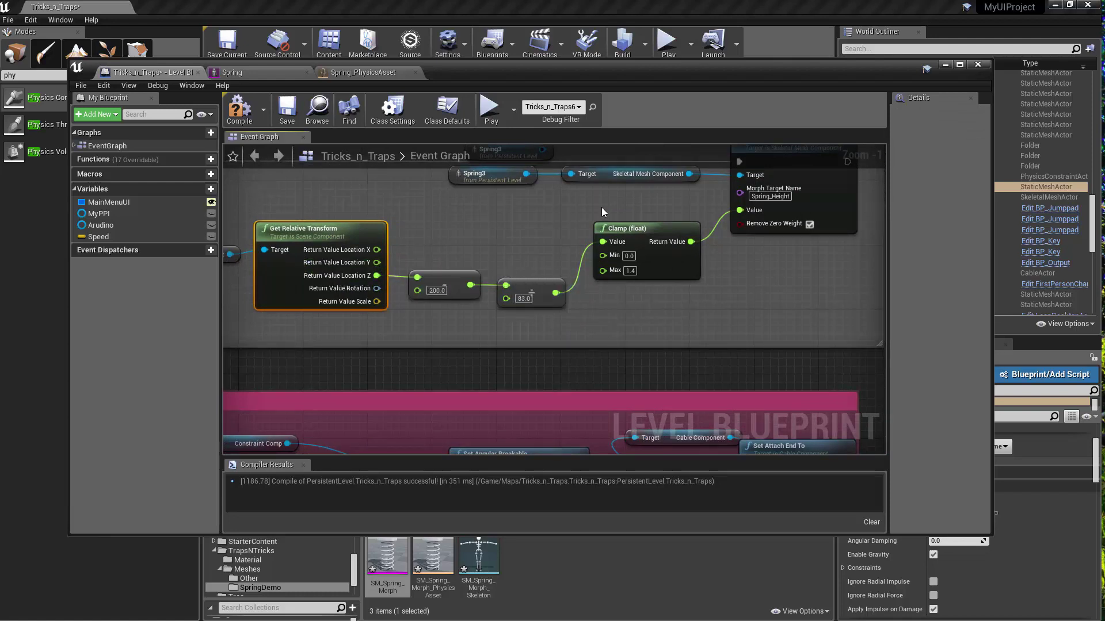
left_click(611, 239)
right_click_drag(693, 292, 653, 456)
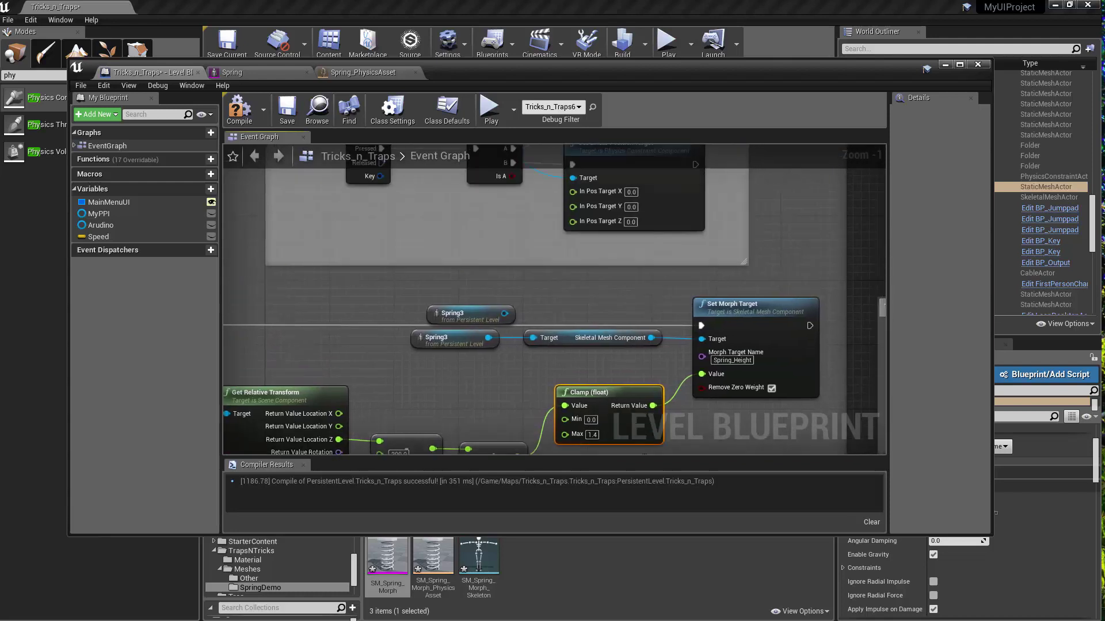
right_click_drag(450, 406, 447, 263)
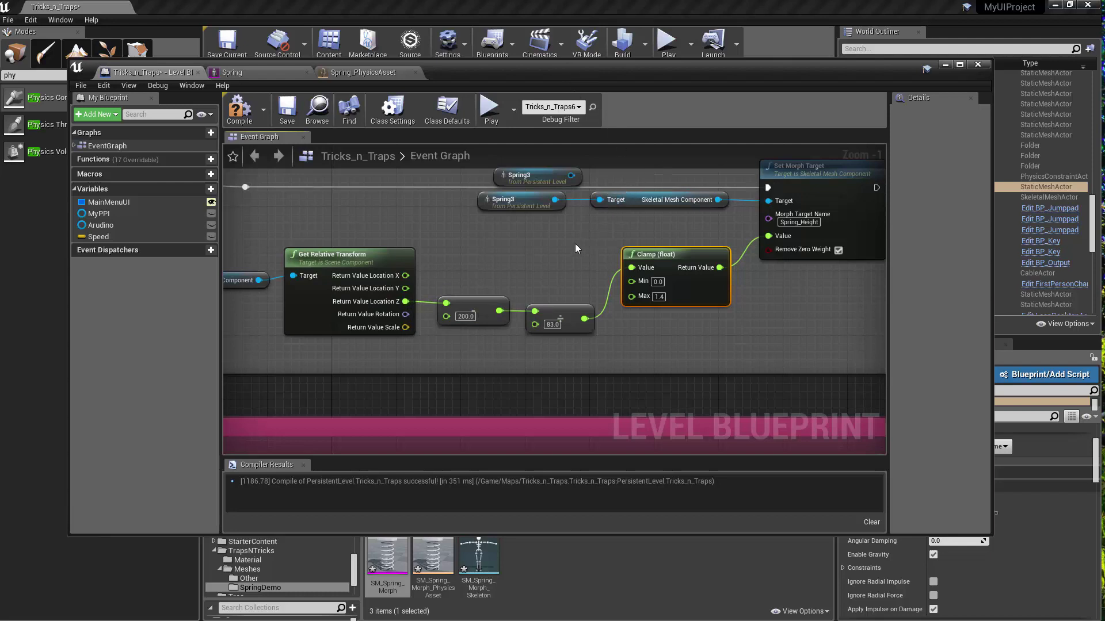
right_click_drag(575, 249, 461, 306)
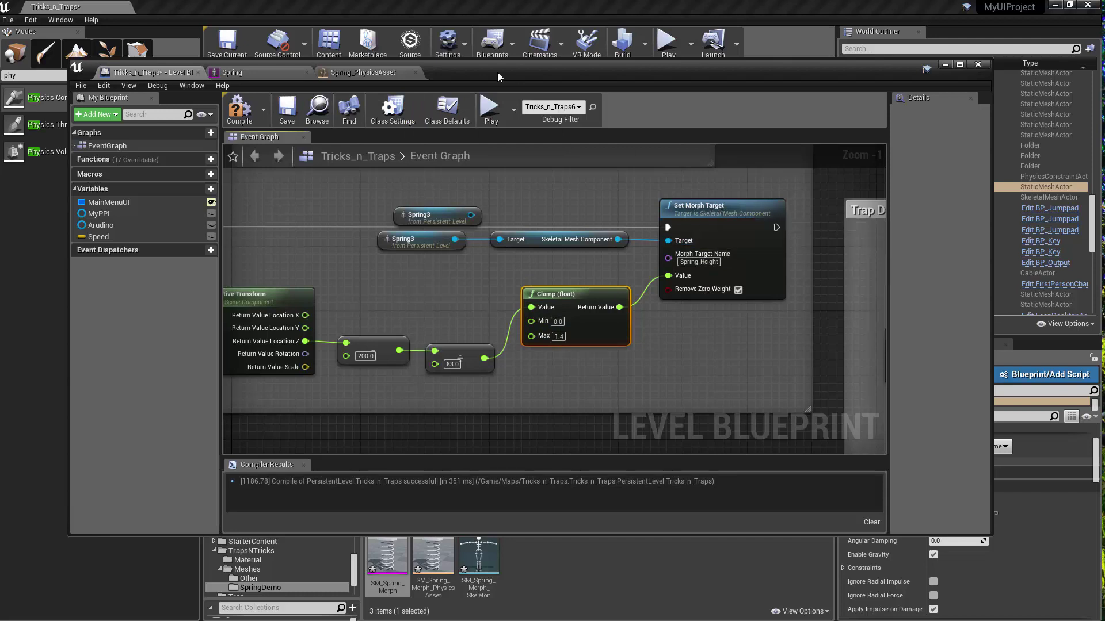
right_click_drag(316, 271, 392, 370)
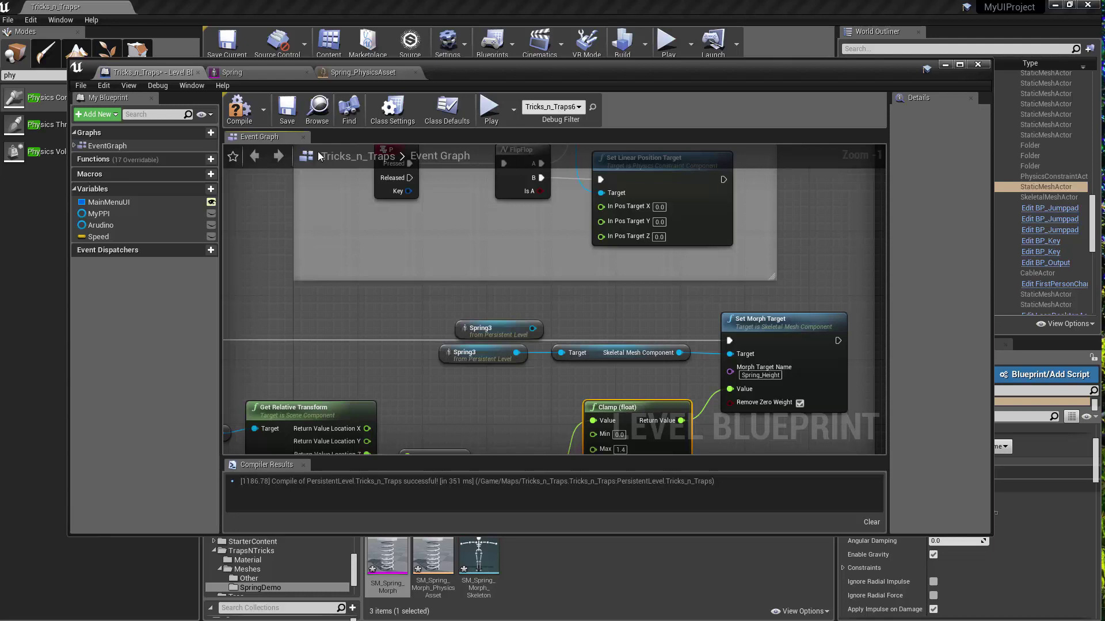
Step: Compile the Level Blueprint, review the execution wire into Set Morph Target, and close the blueprint editor
left_click(234, 106)
right_click_drag(325, 374, 562, 296)
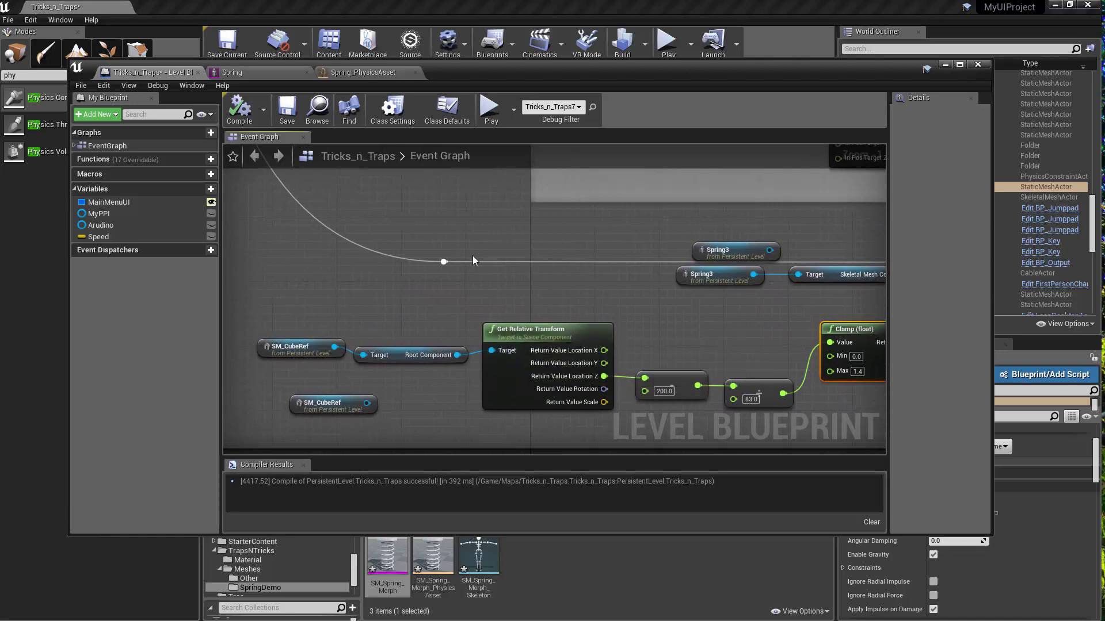
right_click_drag(397, 244, 96, 228)
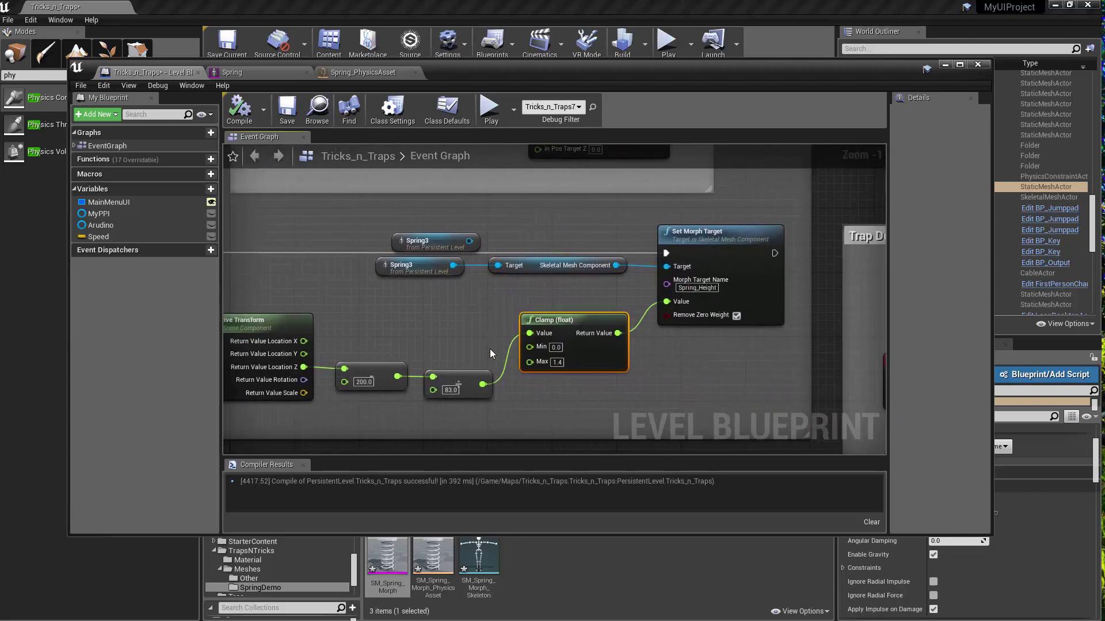
left_click(976, 64)
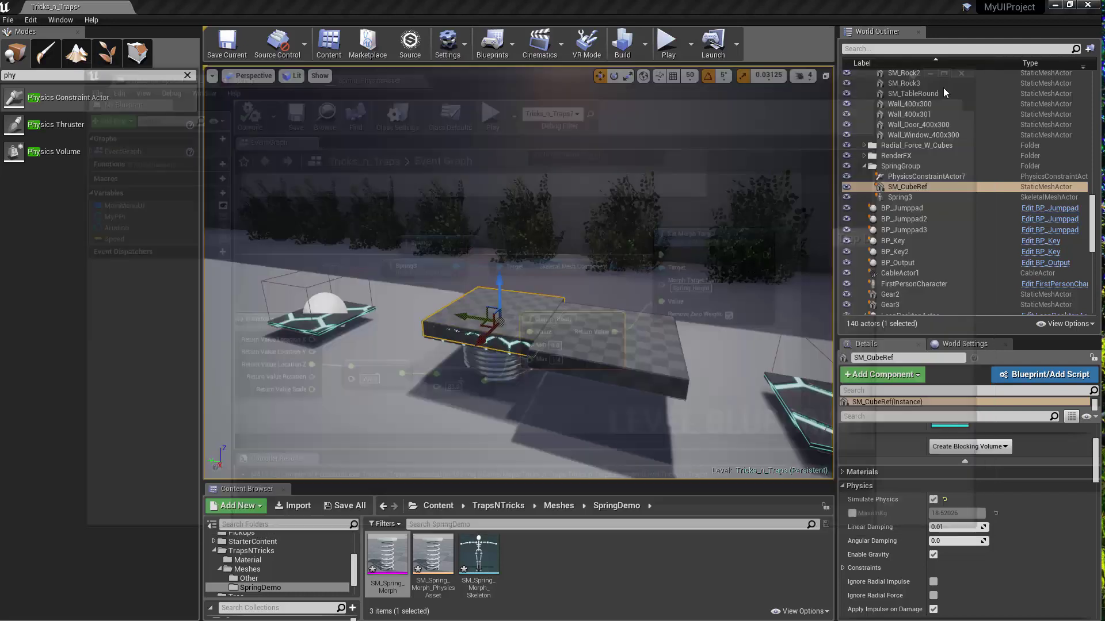
Step: Open the BP_Jumppad2 actor's blueprint and move the Get Player Pawn node clear of the disabled Event Tick node
left_click(321, 316)
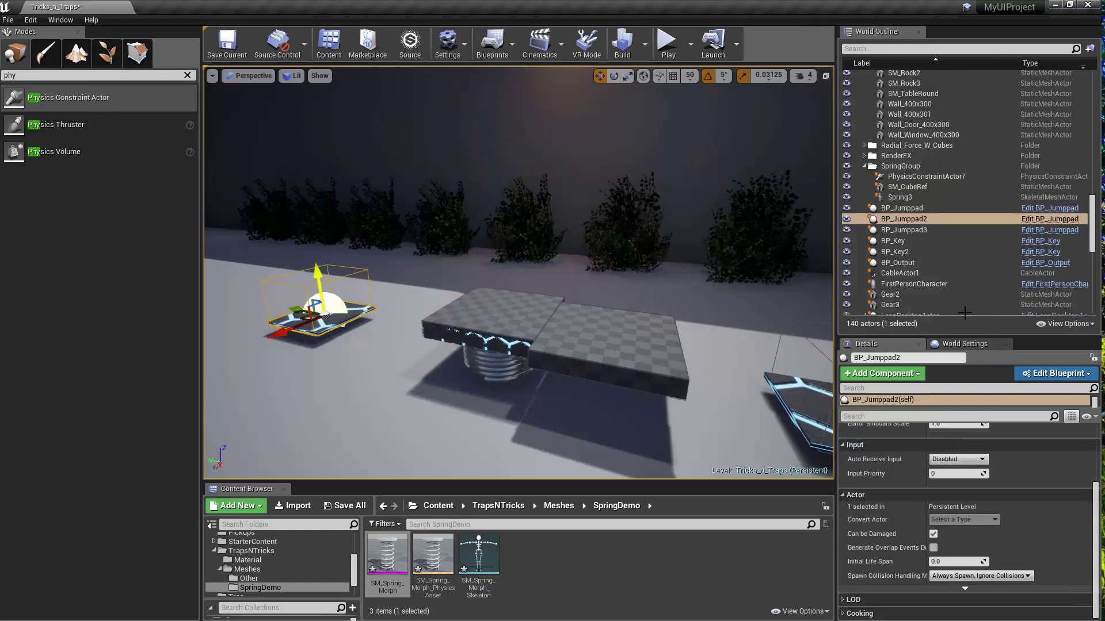
left_click(1044, 223)
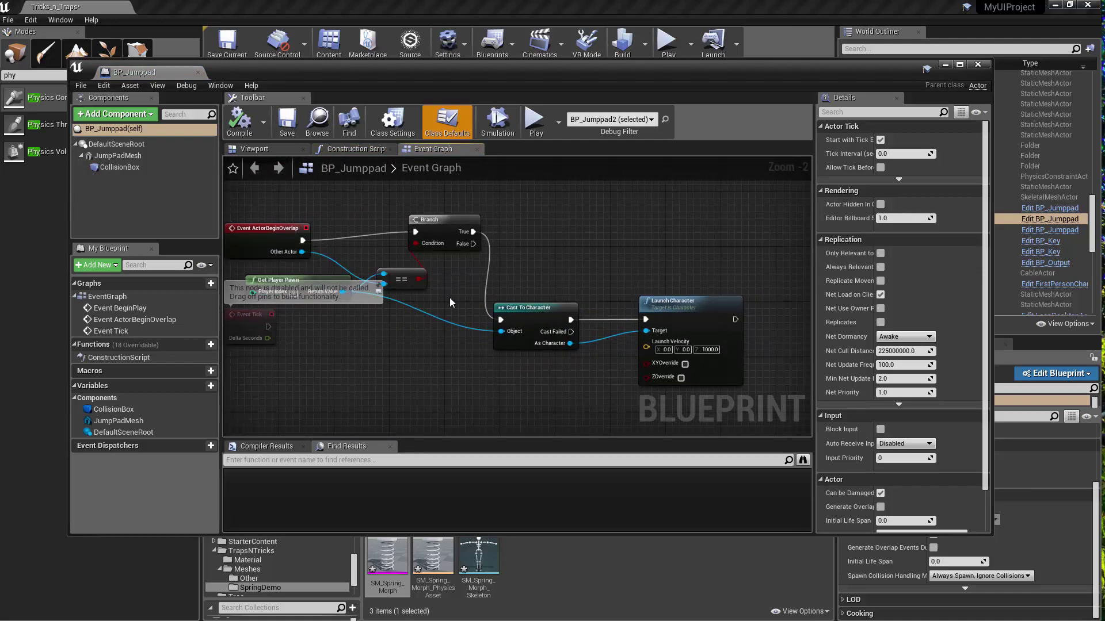
right_click_drag(289, 286, 355, 262)
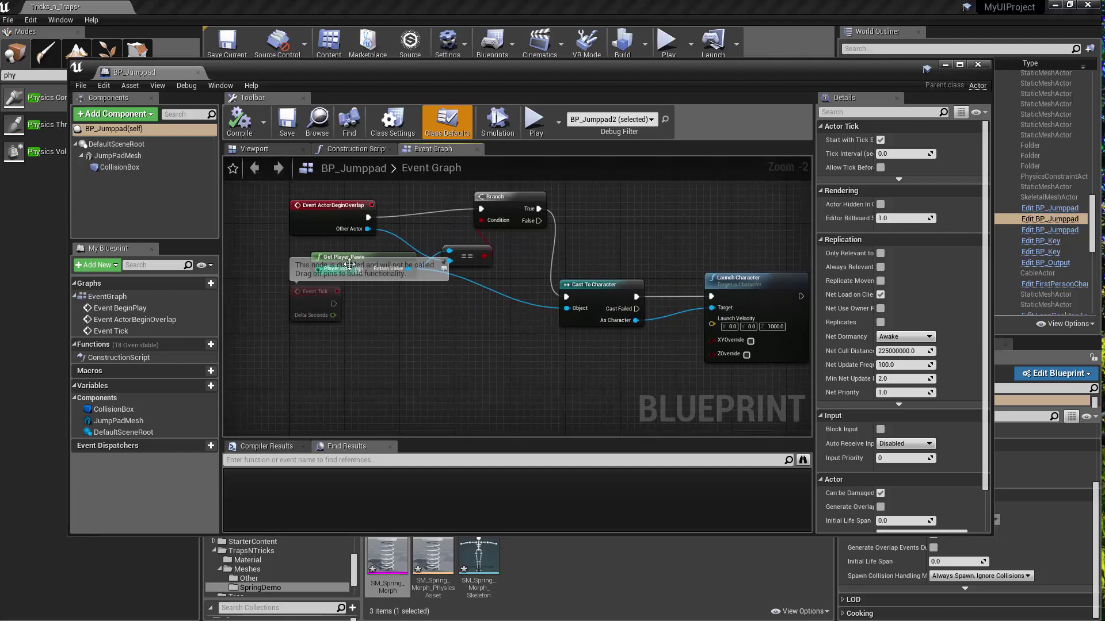
left_click_drag(355, 262, 423, 337)
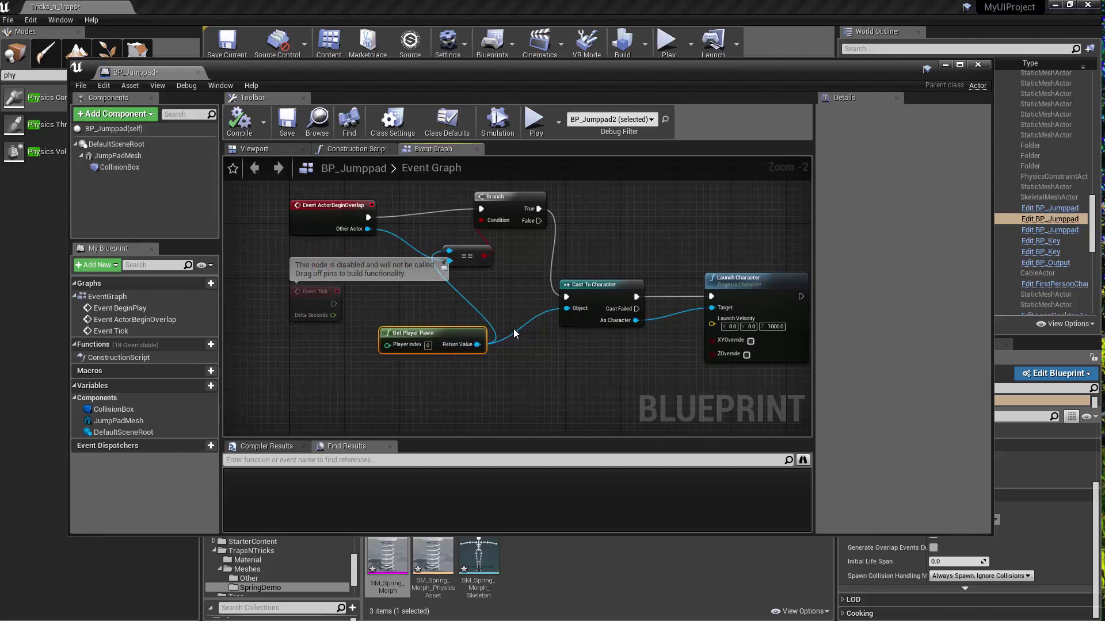
Step: Inspect the Launch Character node fed by Cast To Character and close the BP_Jumppad editor
right_click_drag(589, 302, 354, 288)
left_click_drag(451, 233, 636, 395)
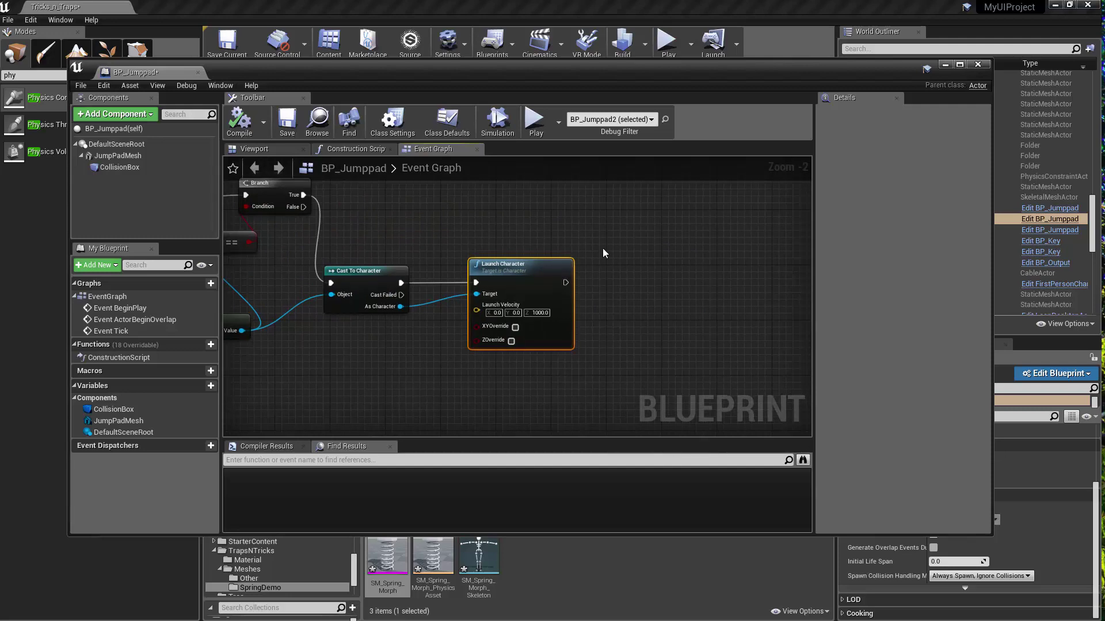
left_click(978, 64)
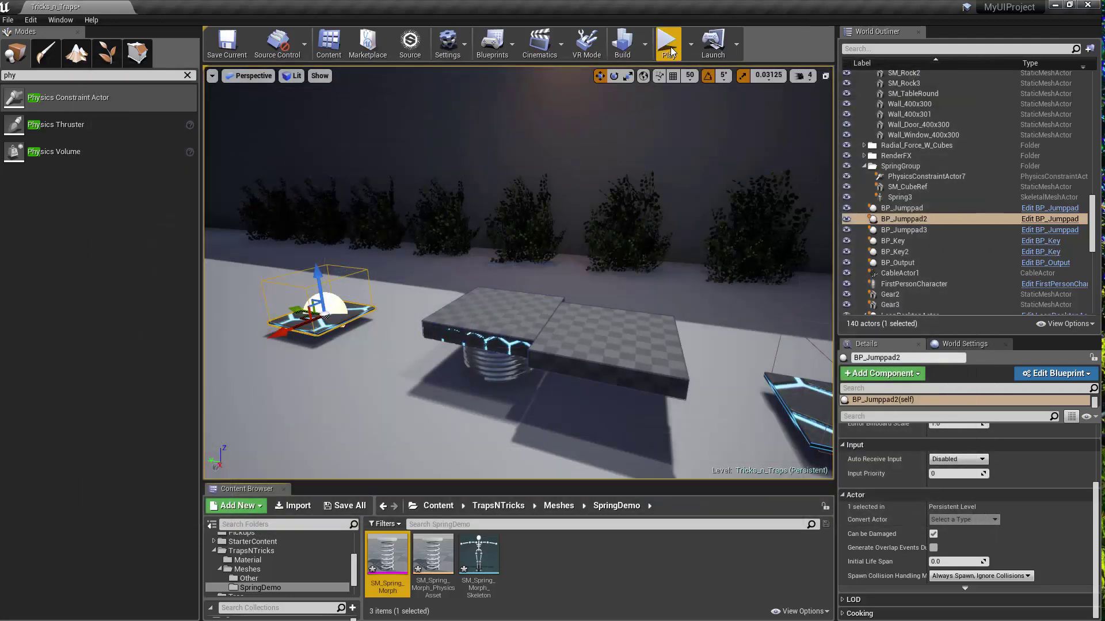
Step: Delete the extra plain platform beside the spring in the level and select the Spring3 mesh
left_click(631, 357)
key("Delete")
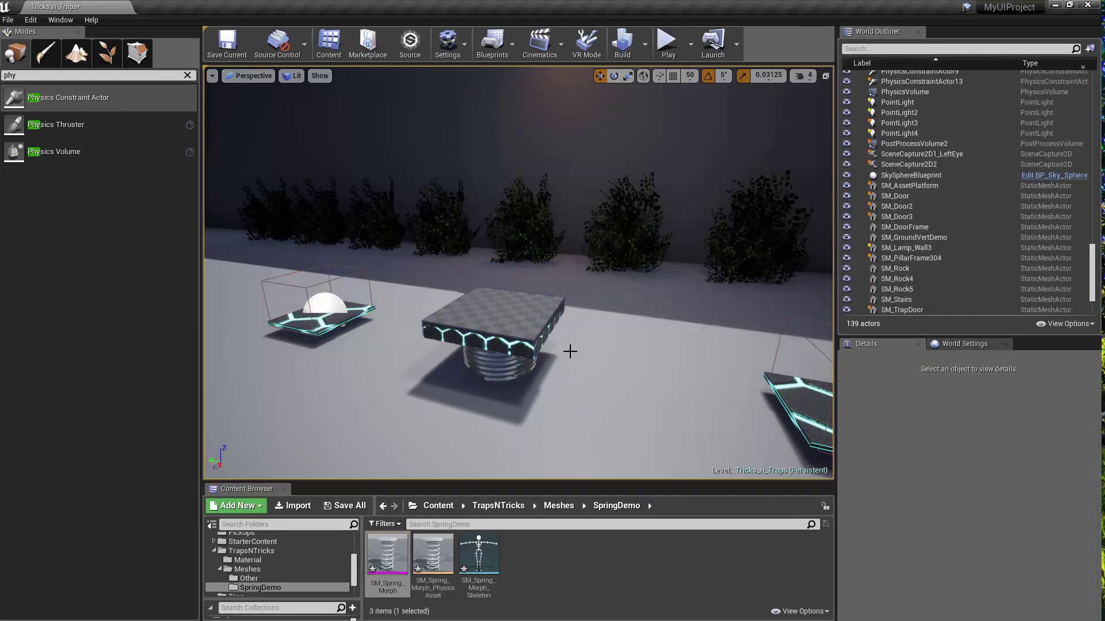
left_click(540, 342)
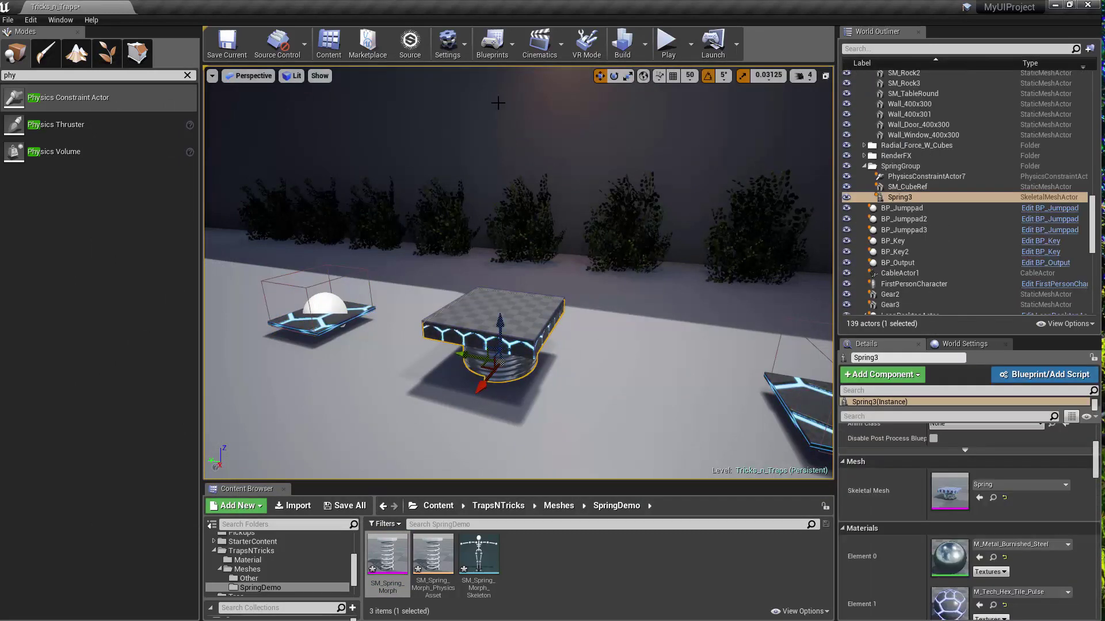
Step: Open the Level Blueprint and examine the Spring LAUNCH "P" Key group's PhysicsConstraintActor7, FlipFlop and Set Linear Position Target nodes
left_click(448, 43)
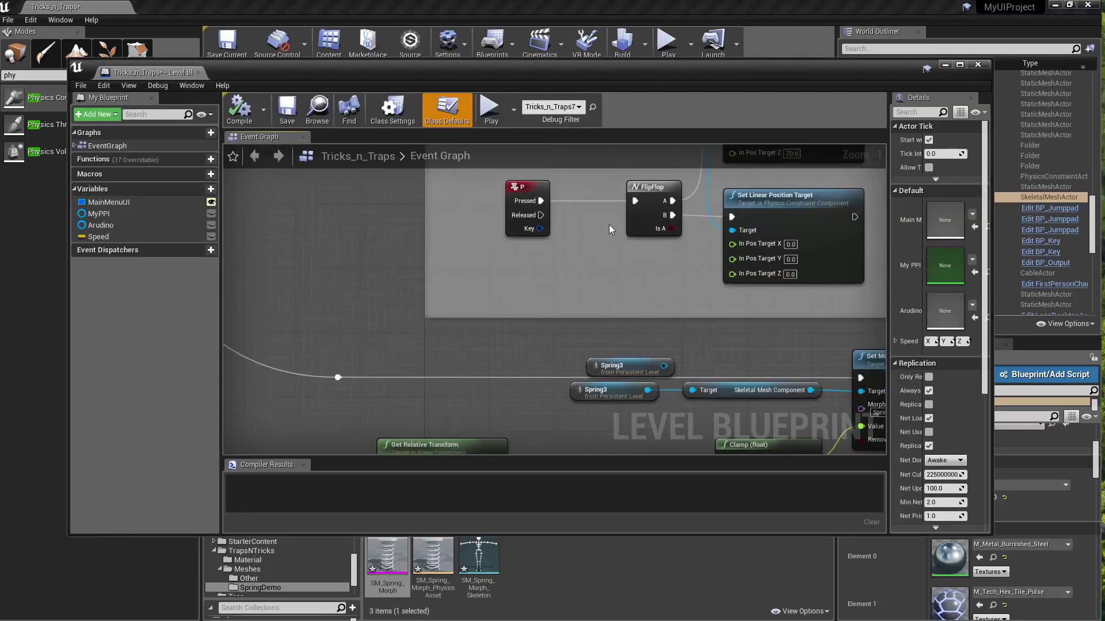
right_click_drag(609, 229, 473, 394)
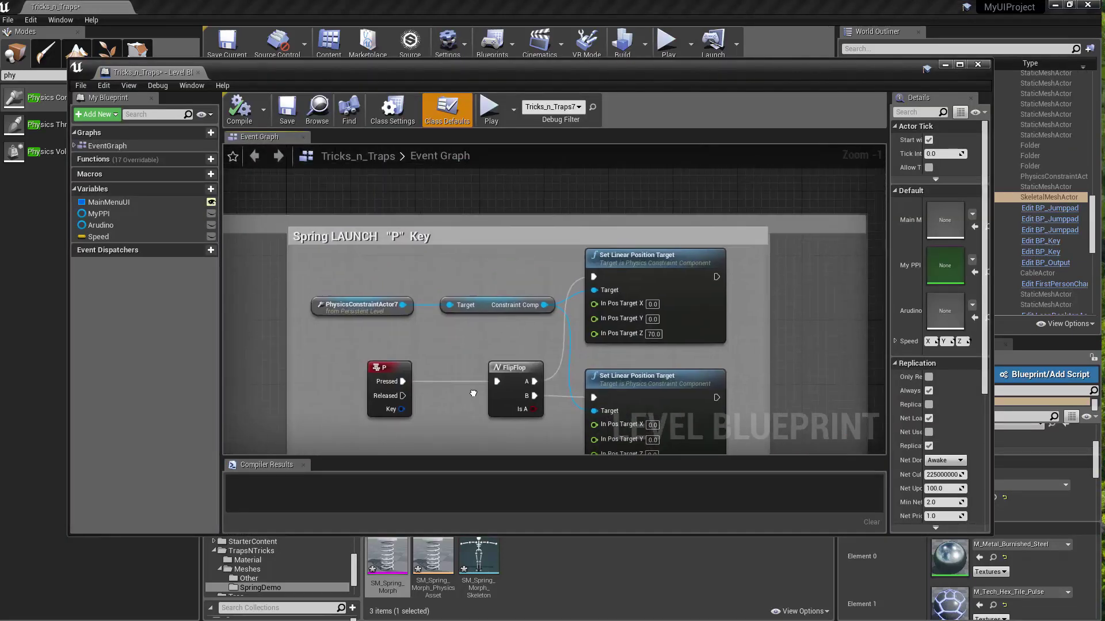
left_click(367, 307)
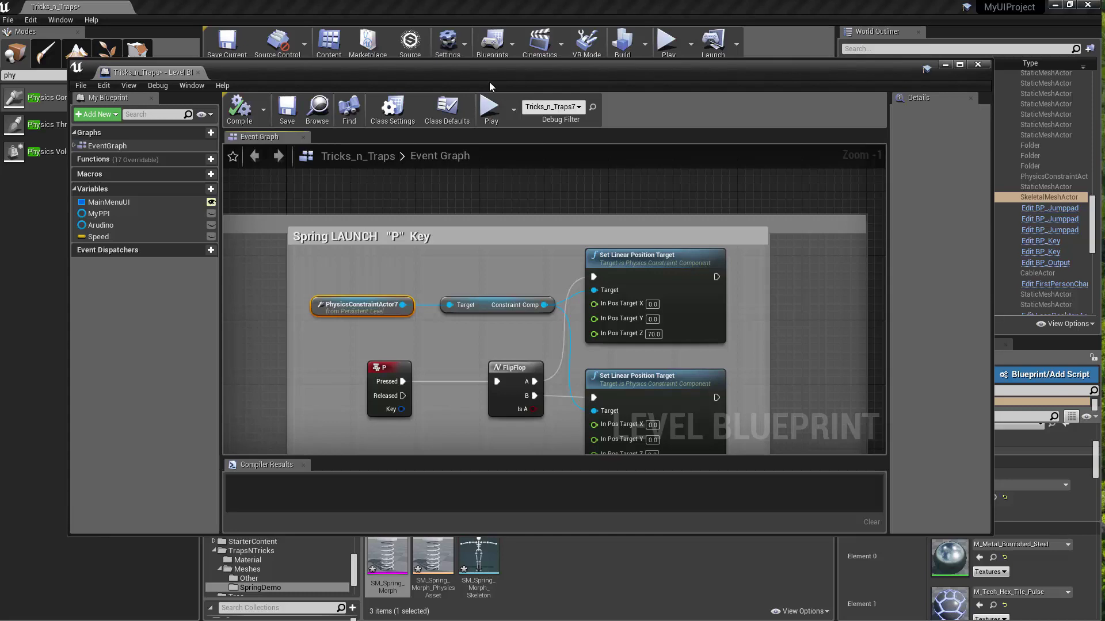
right_click_drag(478, 274, 469, 202)
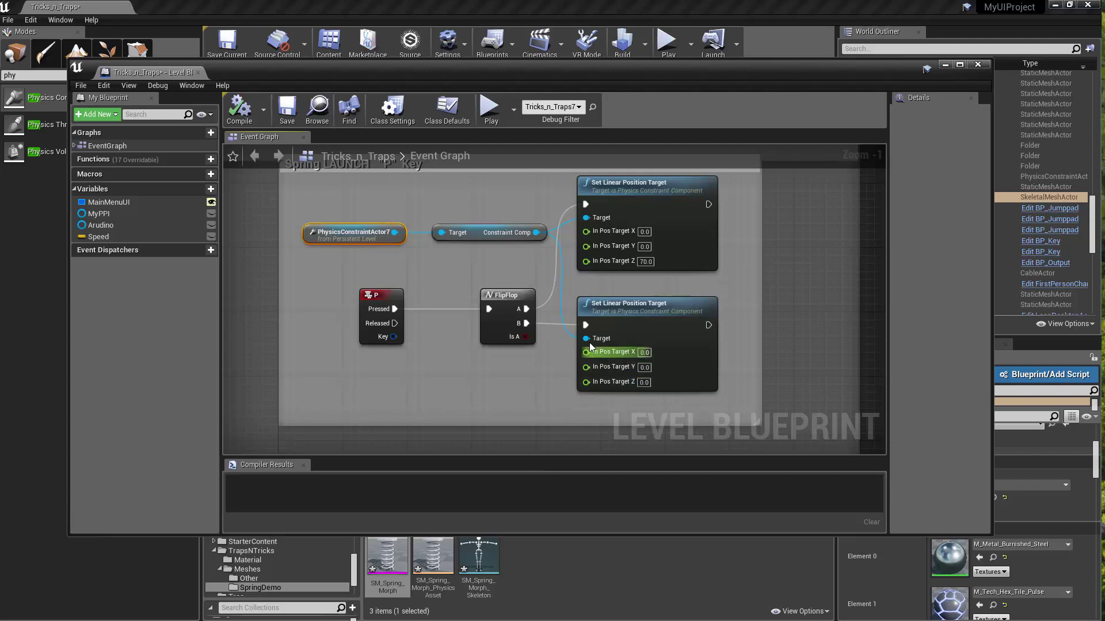
left_click(612, 364)
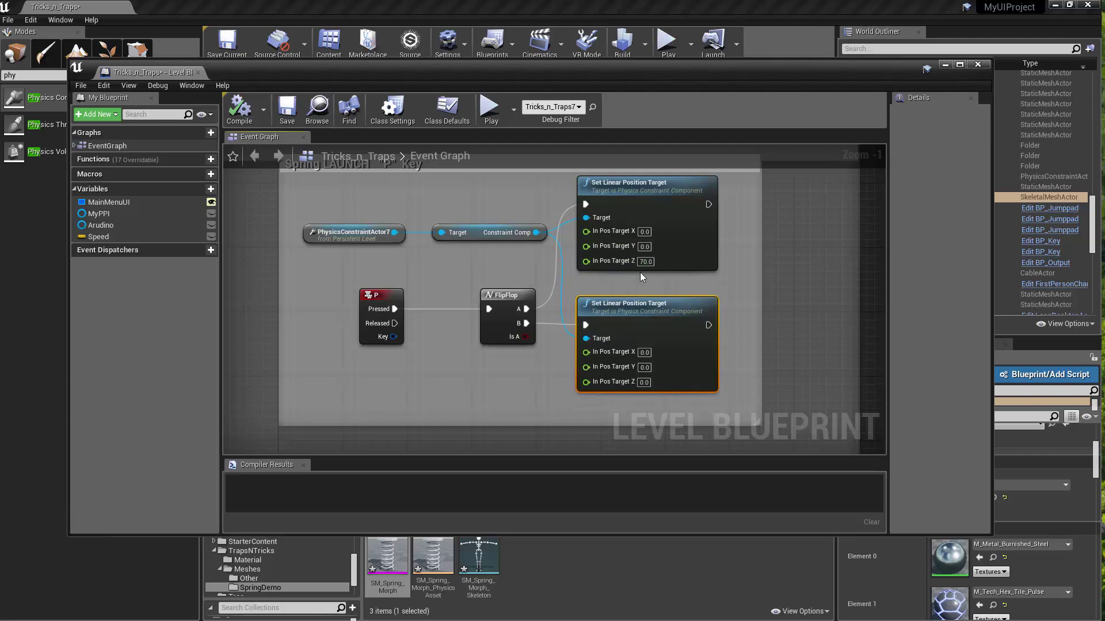
Step: Play the level and walk toward the spring platform to test it
left_click(667, 41)
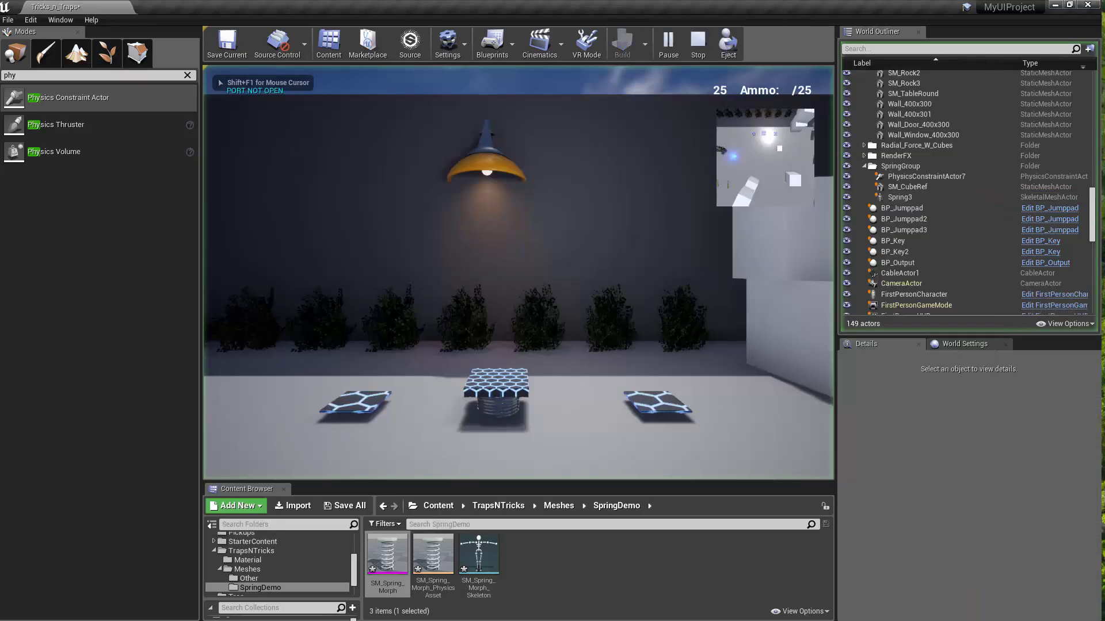
key("w")
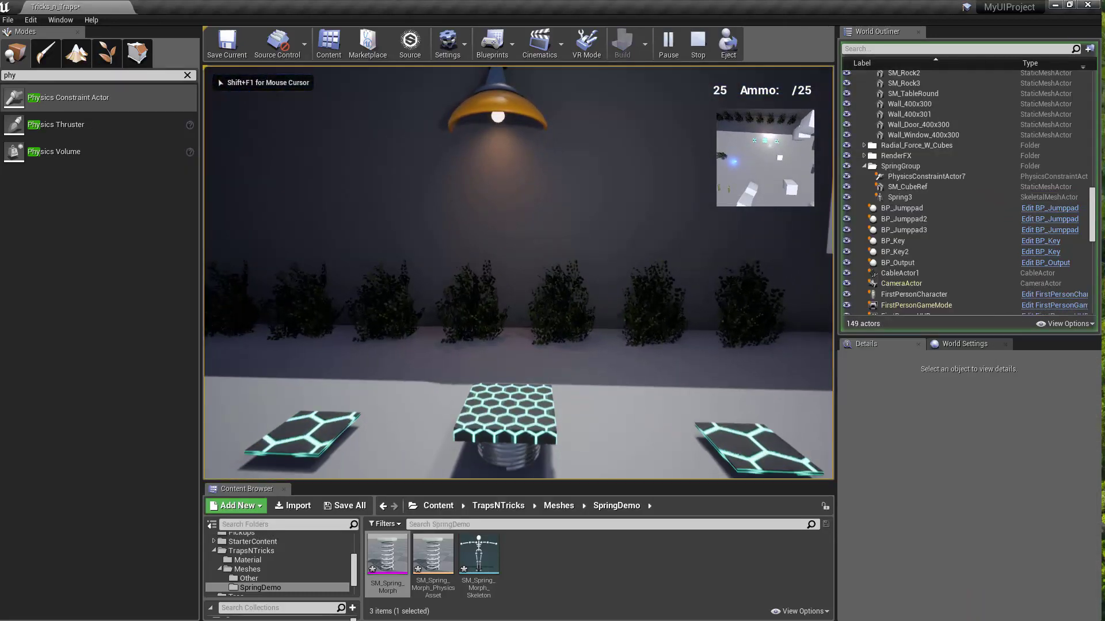